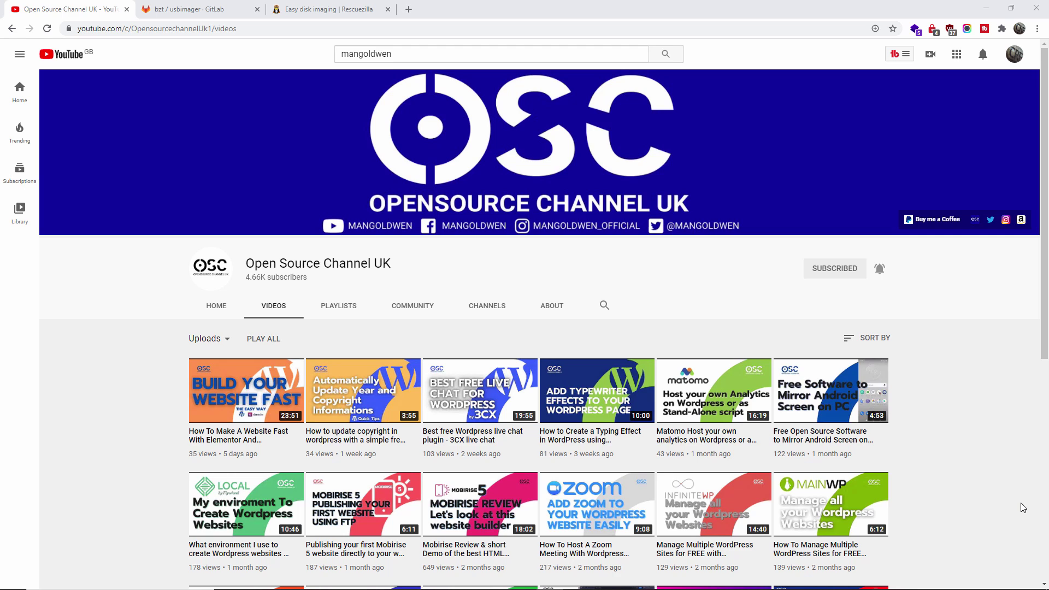
Switch to the Rescuezilla homepage and scroll through its features and Version 2.0 download.
key(ctrl+3)
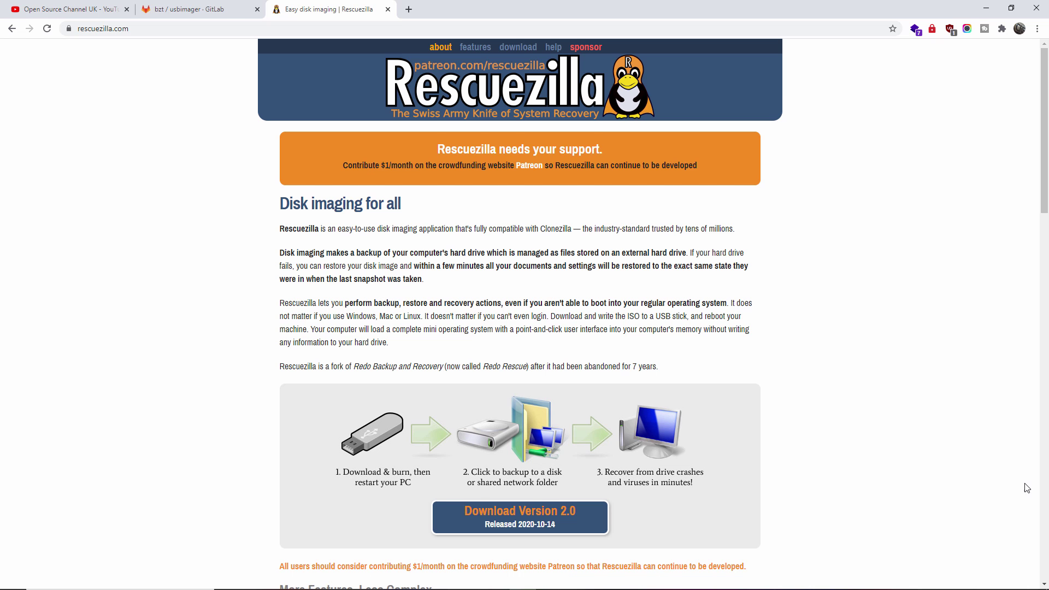
scroll(1024, 487, down, 3)
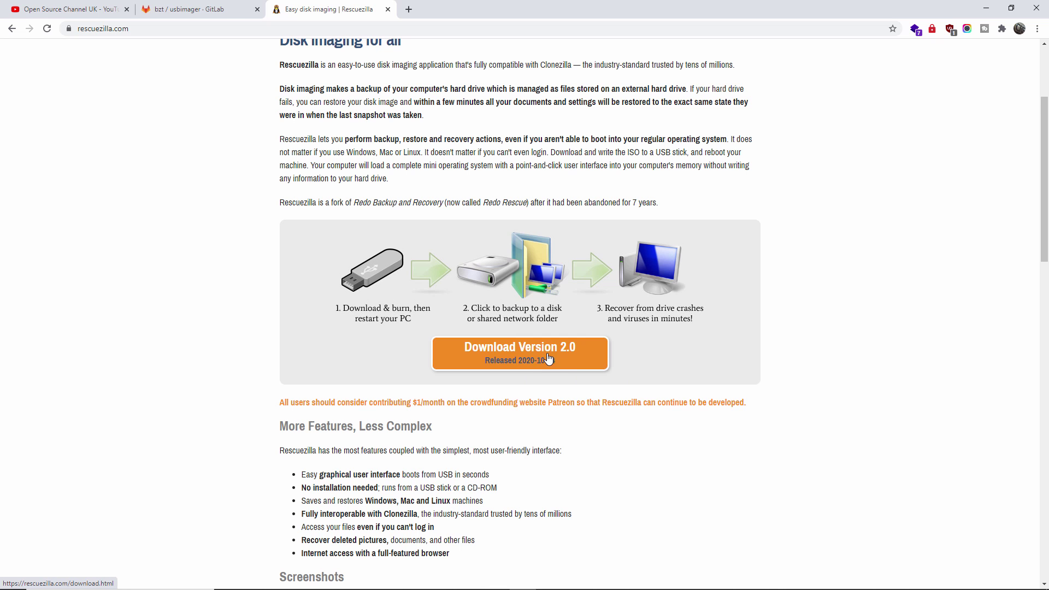
scroll(590, 386, down, 2)
scroll(593, 390, down, 3)
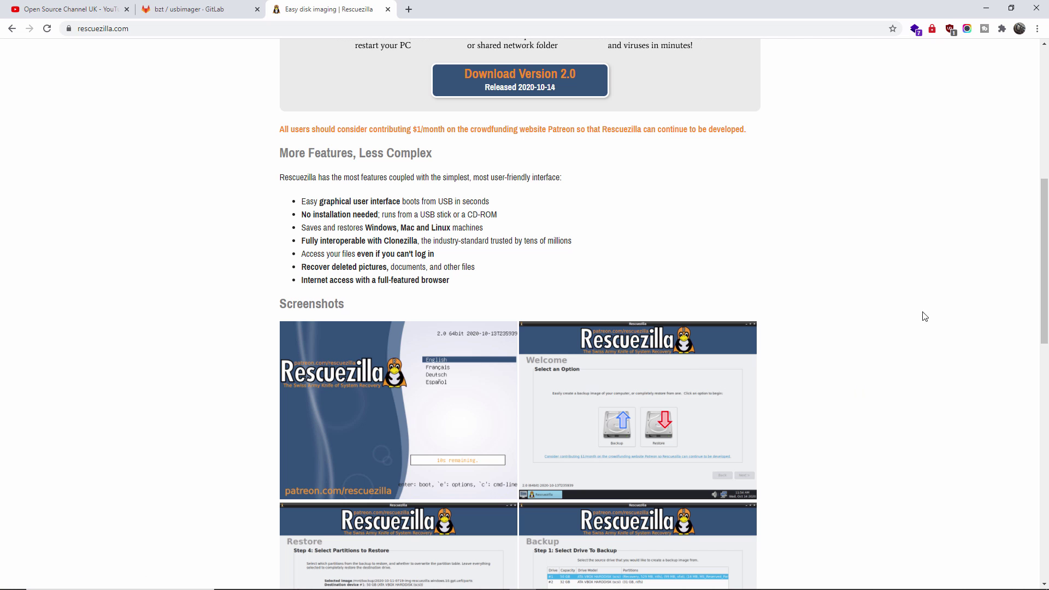
drag(1046, 270, 954, 194)
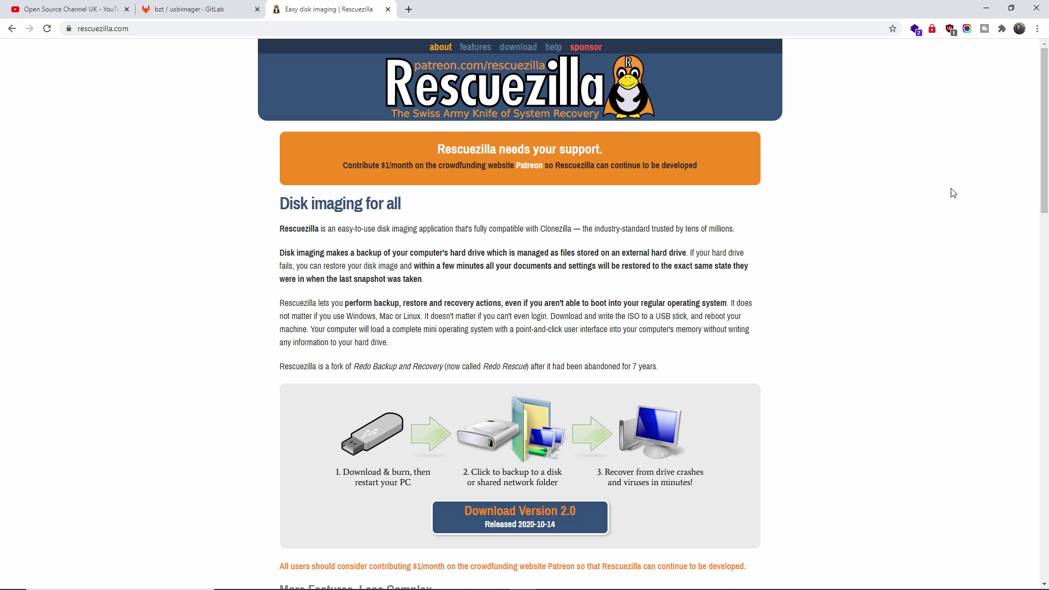
Scroll through the usbimager README and platform table on GitLab, then return to Rescuezilla's tab.
click(188, 10)
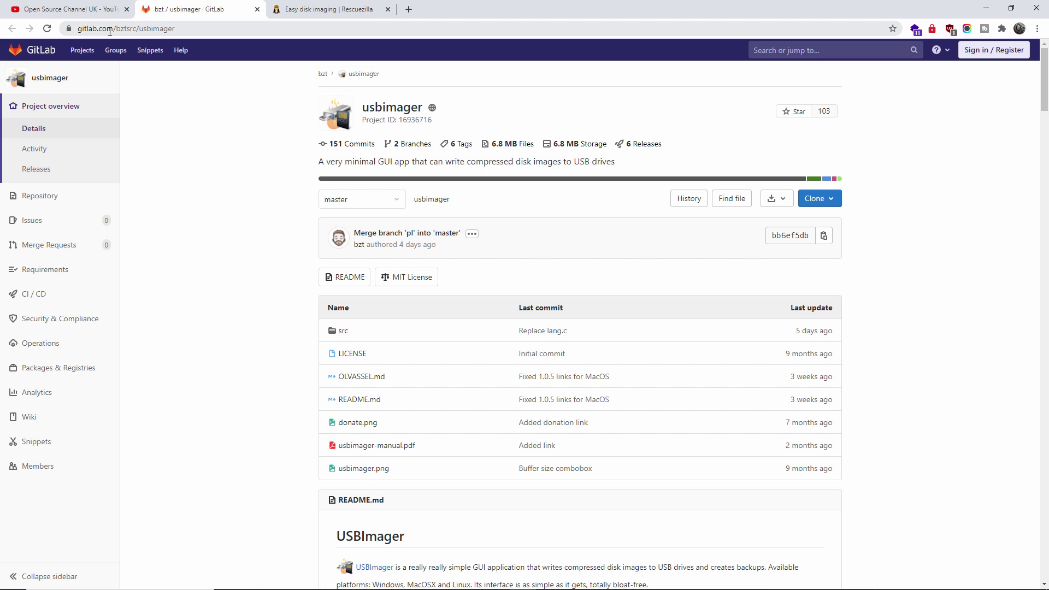
scroll(371, 253, down, 7)
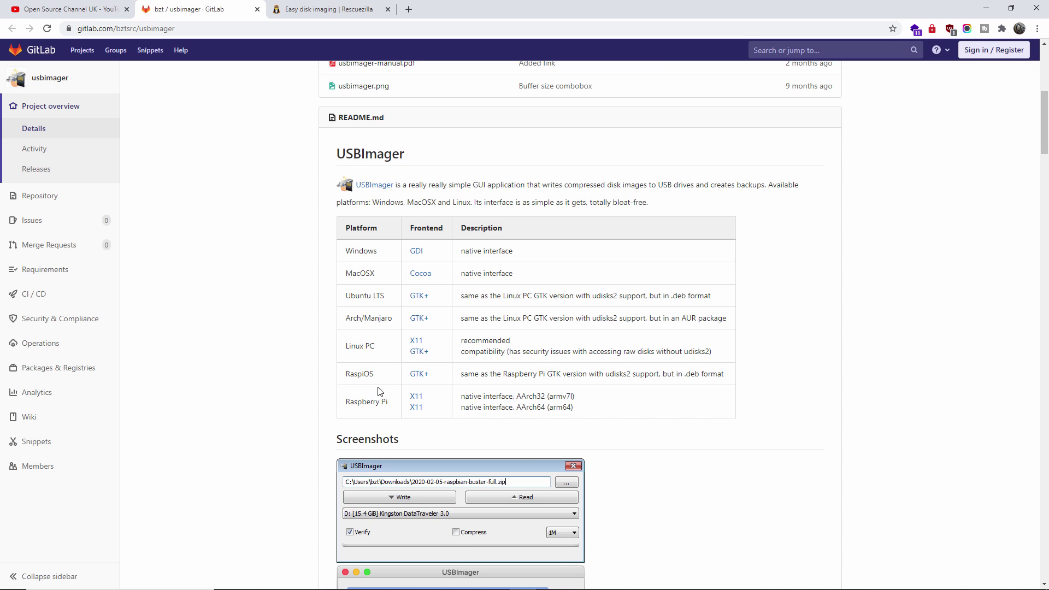
scroll(826, 475, down, 8)
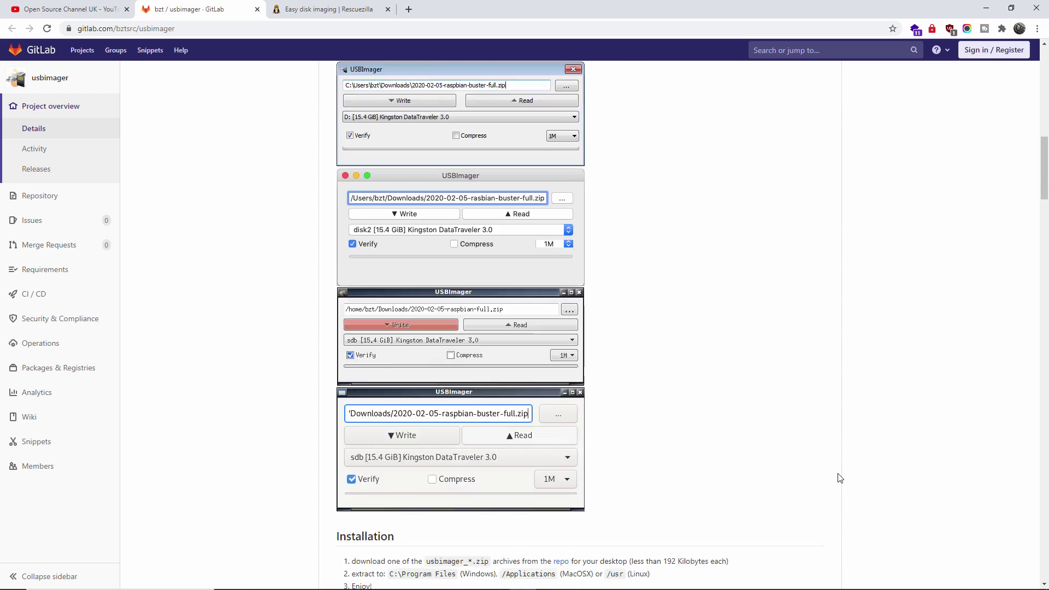
scroll(834, 439, up, 10)
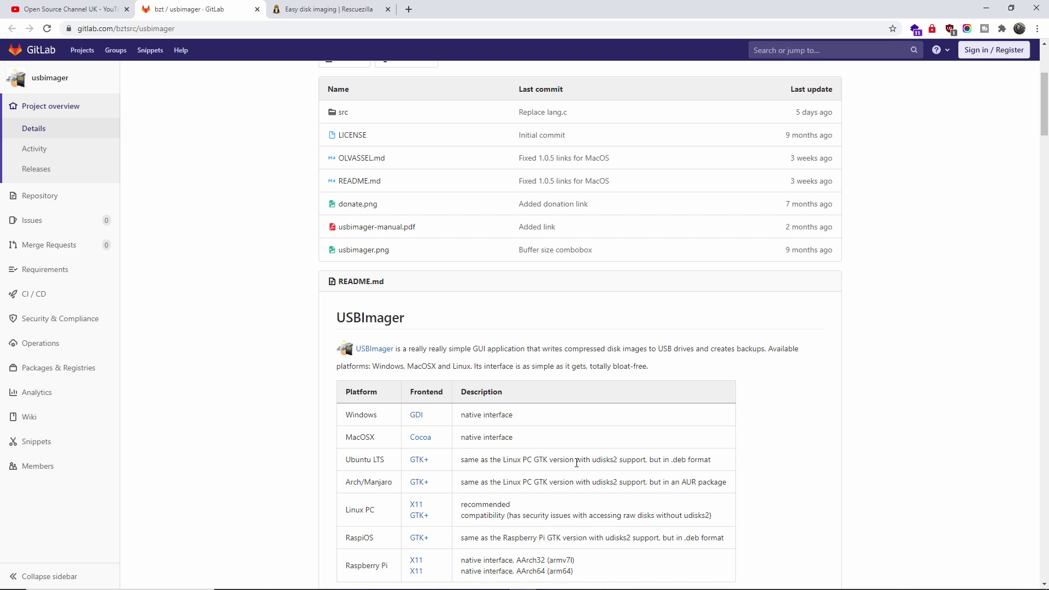
scroll(576, 462, down, 1)
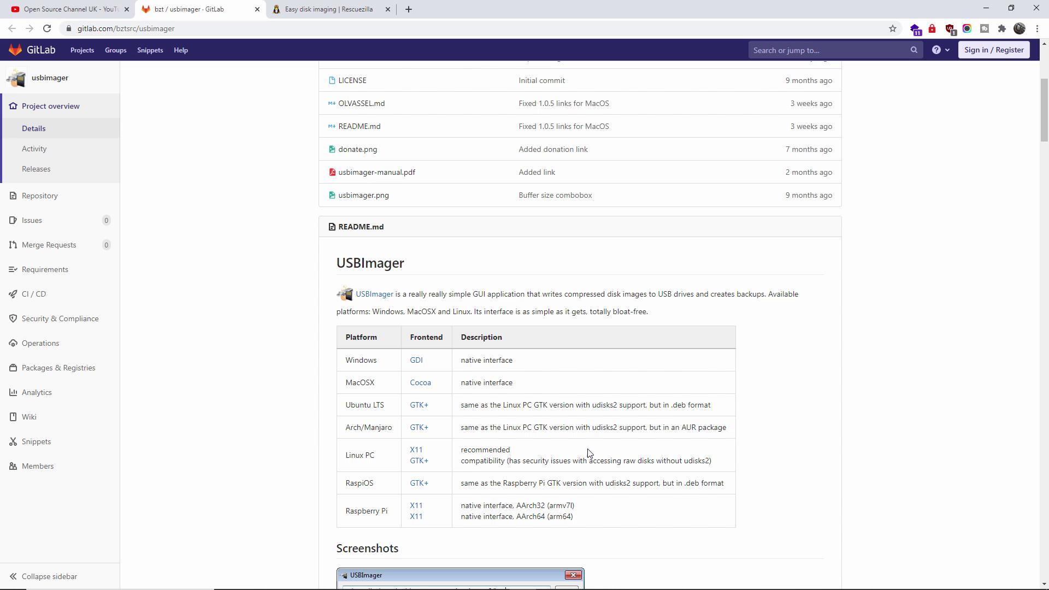
click(319, 6)
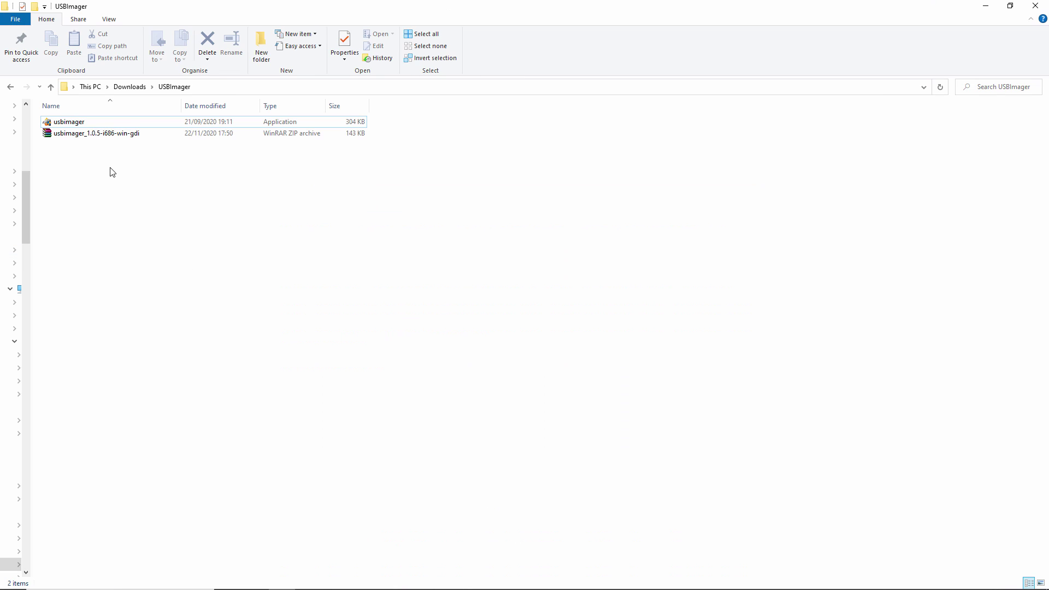
Start the usbimager application found beside its 1.0.5 ZIP archive in Downloads\USBImager.
click(74, 135)
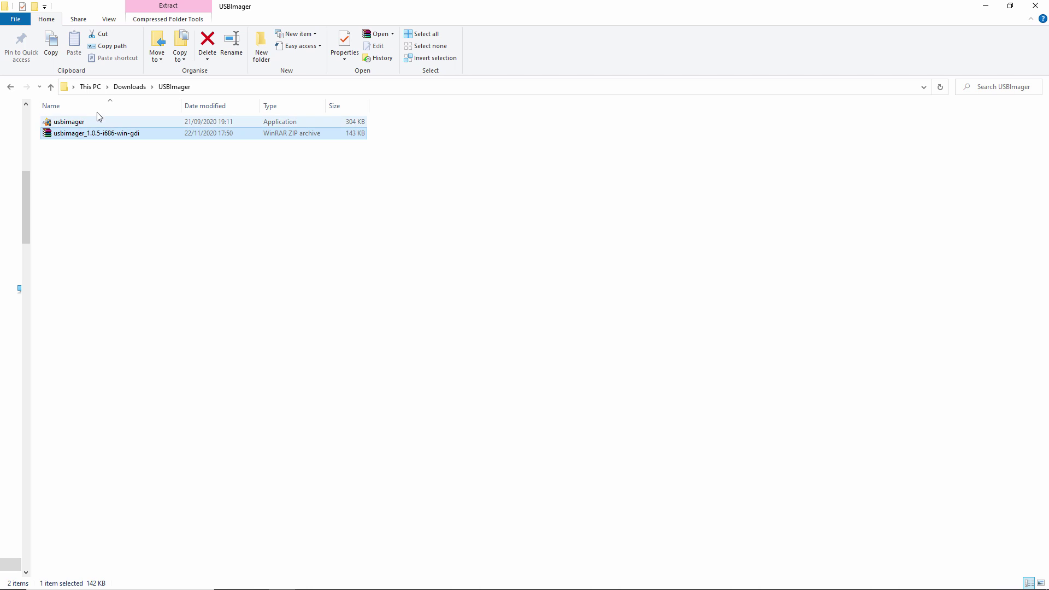
click(79, 124)
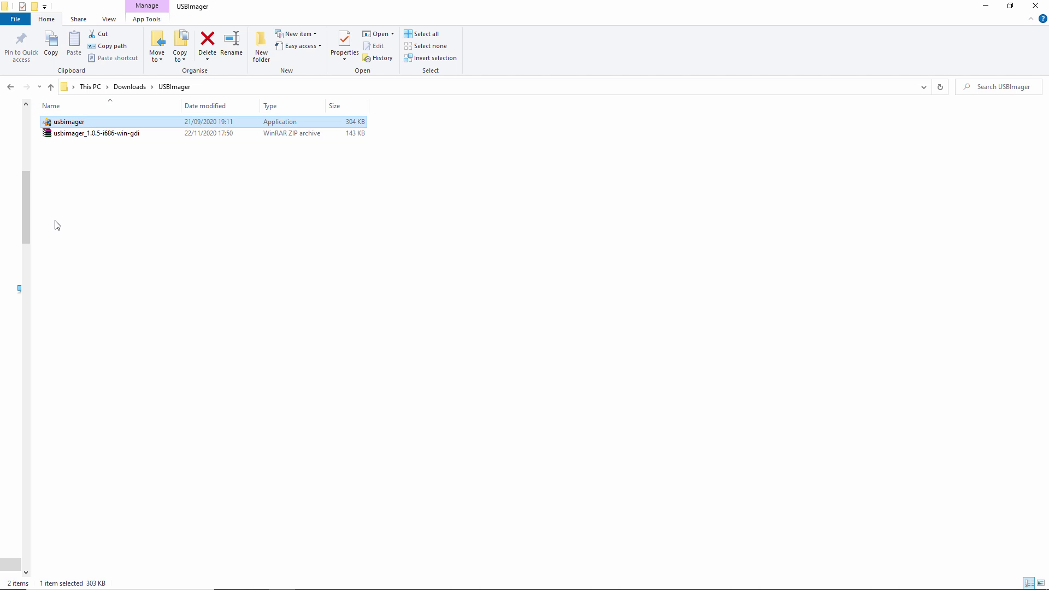
double_click(65, 124)
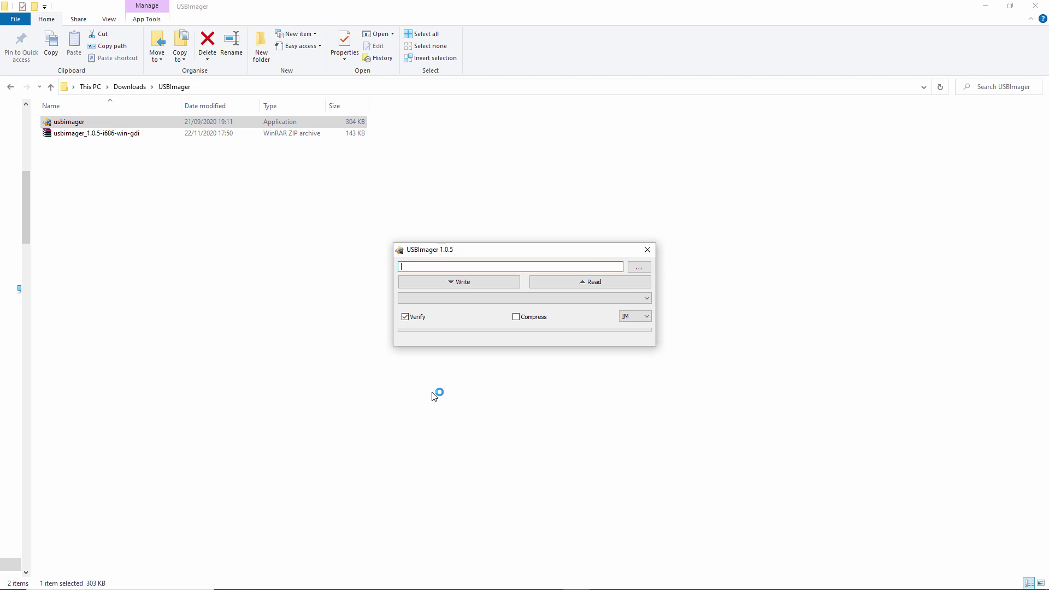
Choose F: SanDisk Cruzer Blade (15.9 GB) as USBImager's target drive.
drag(491, 252, 610, 155)
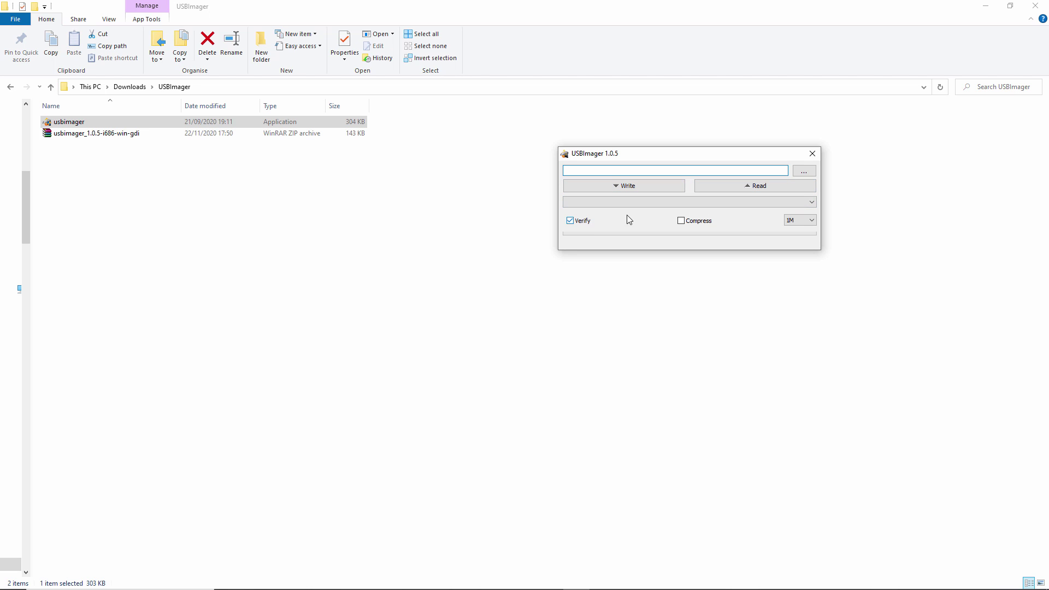
click(709, 205)
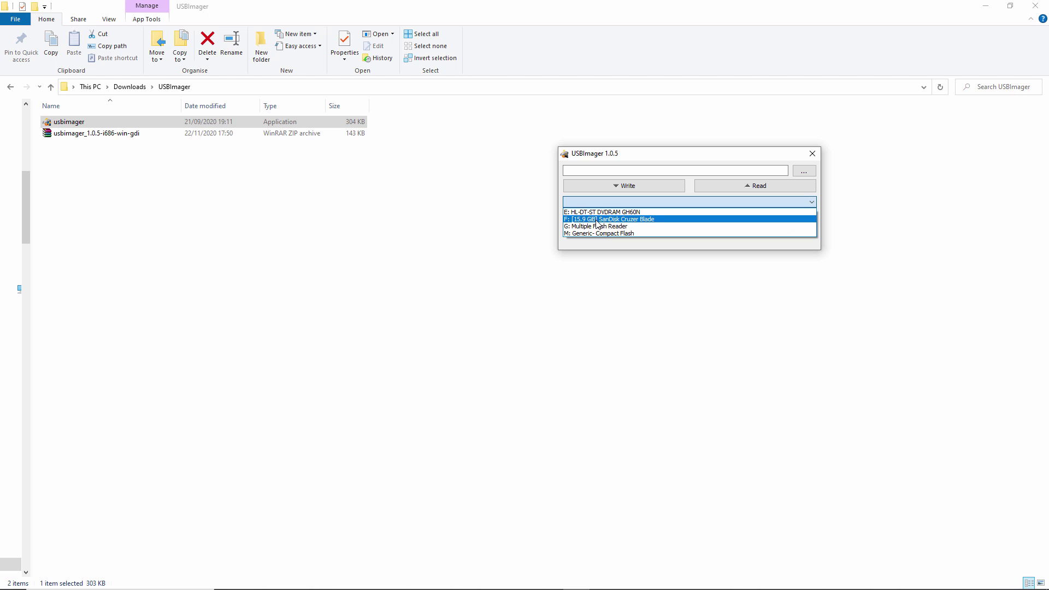
click(597, 220)
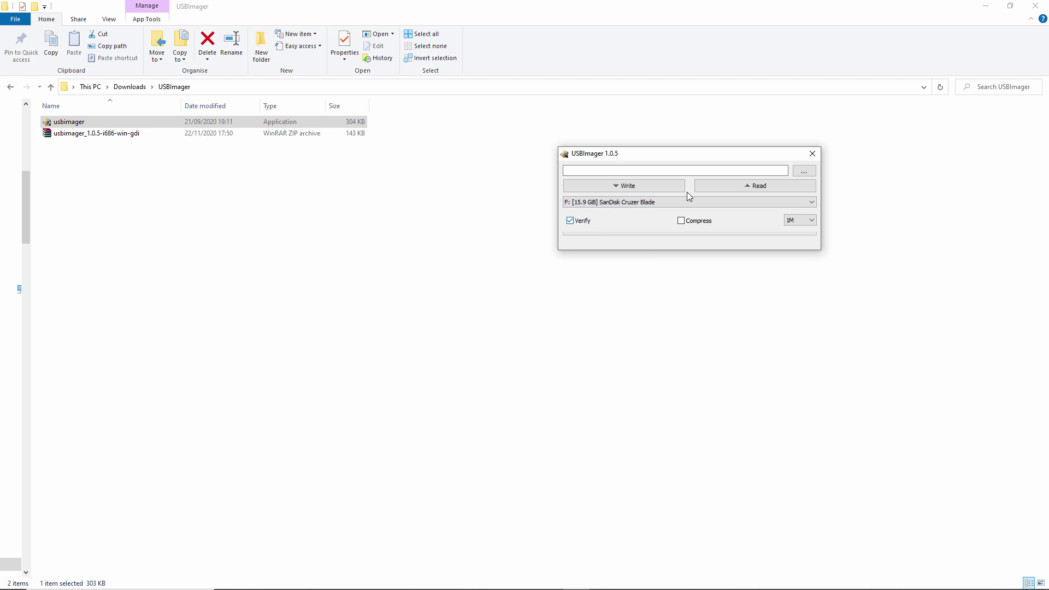
Load D:\rescuezilla-2.0-64bit.iso as the image to write.
click(802, 176)
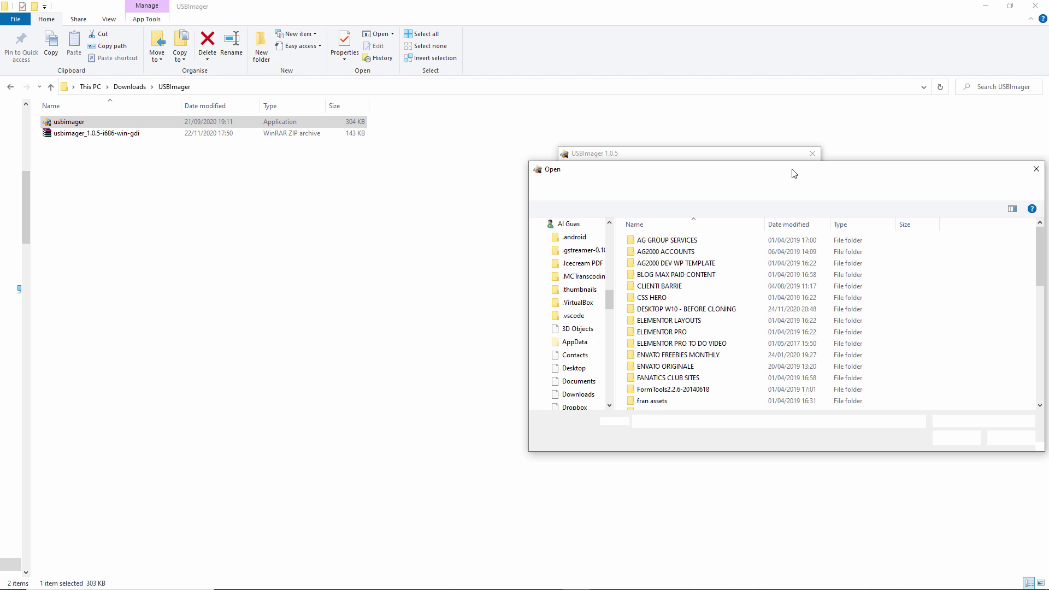
scroll(741, 275, down, 10)
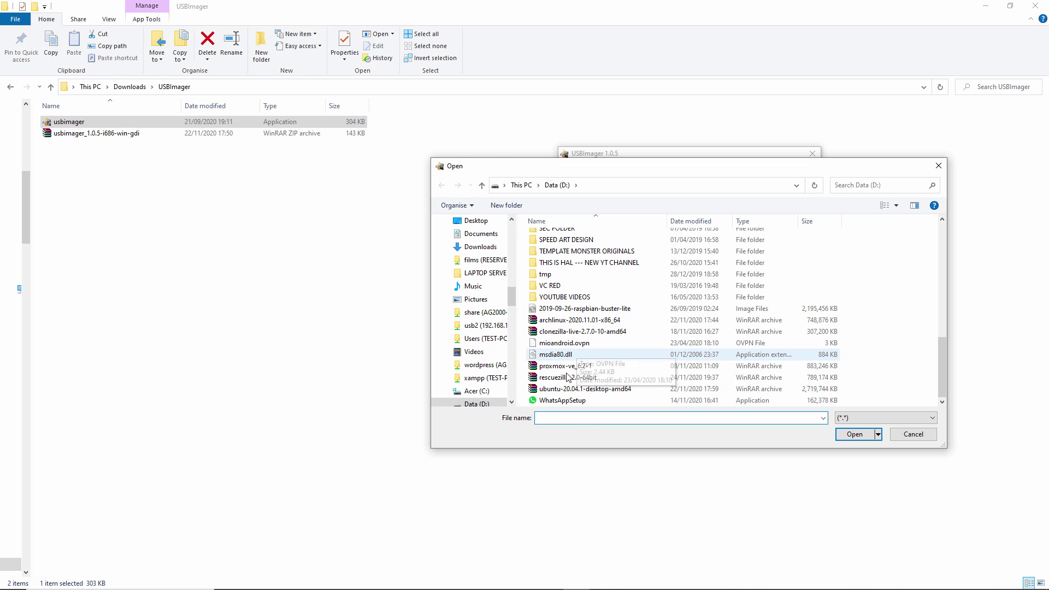
click(591, 378)
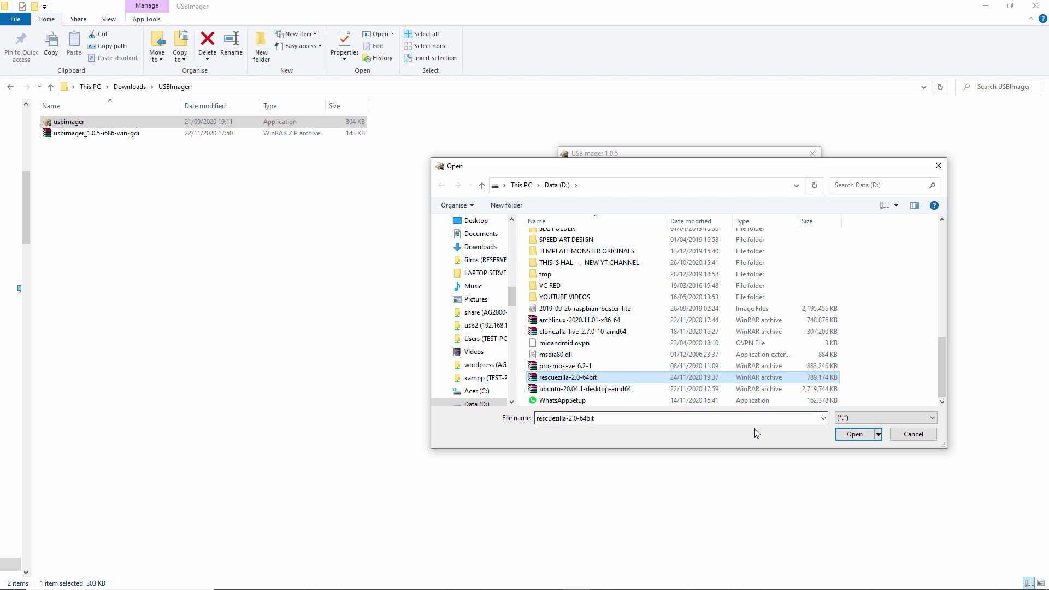
click(856, 436)
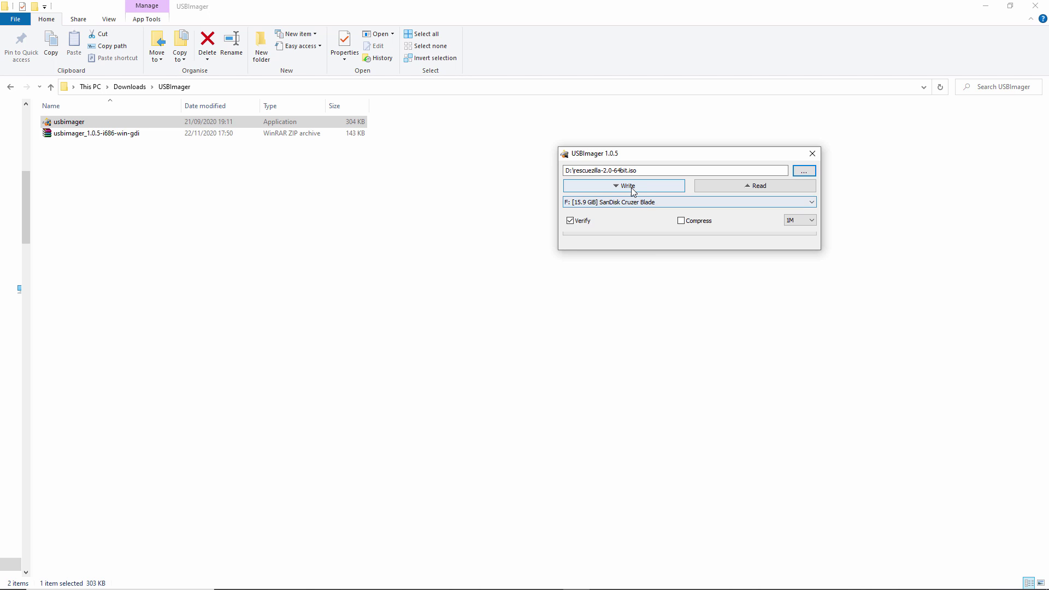
Write the image to the USB stick, cancel formatting F:, and close USBImager and Explorer.
click(632, 188)
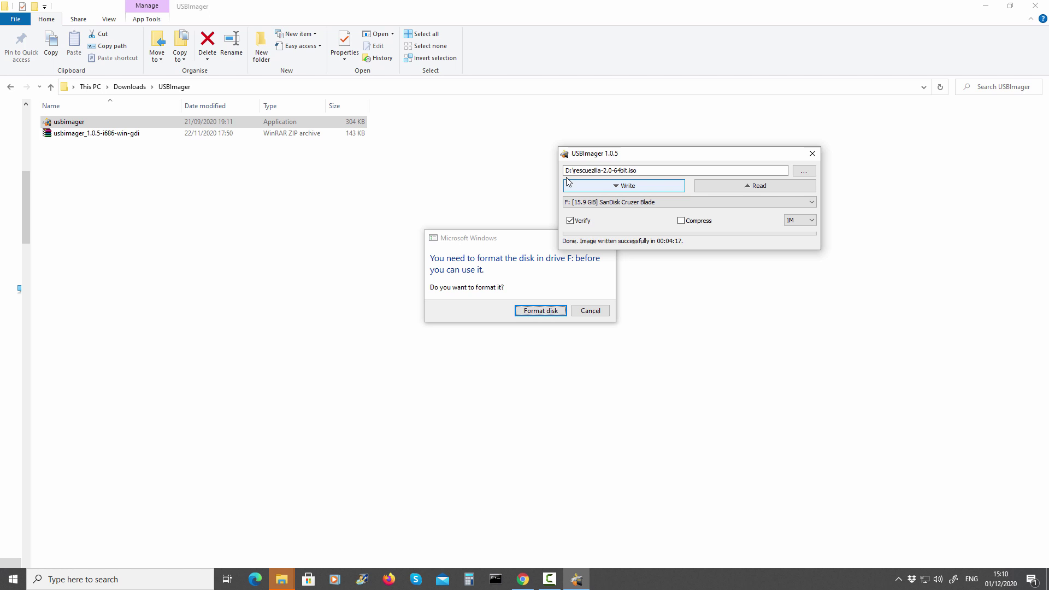
drag(527, 241, 457, 293)
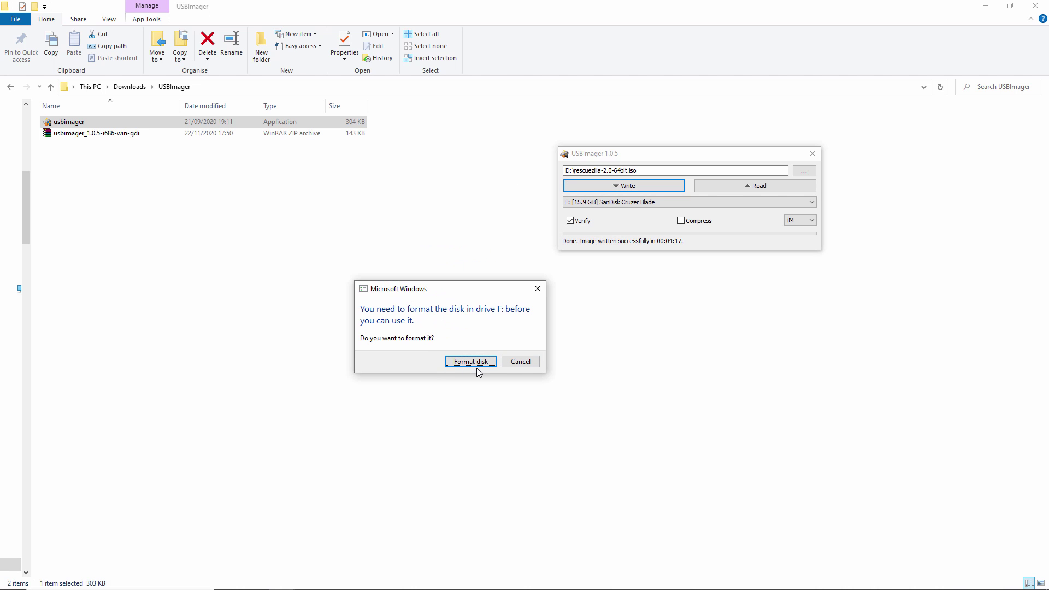
click(520, 362)
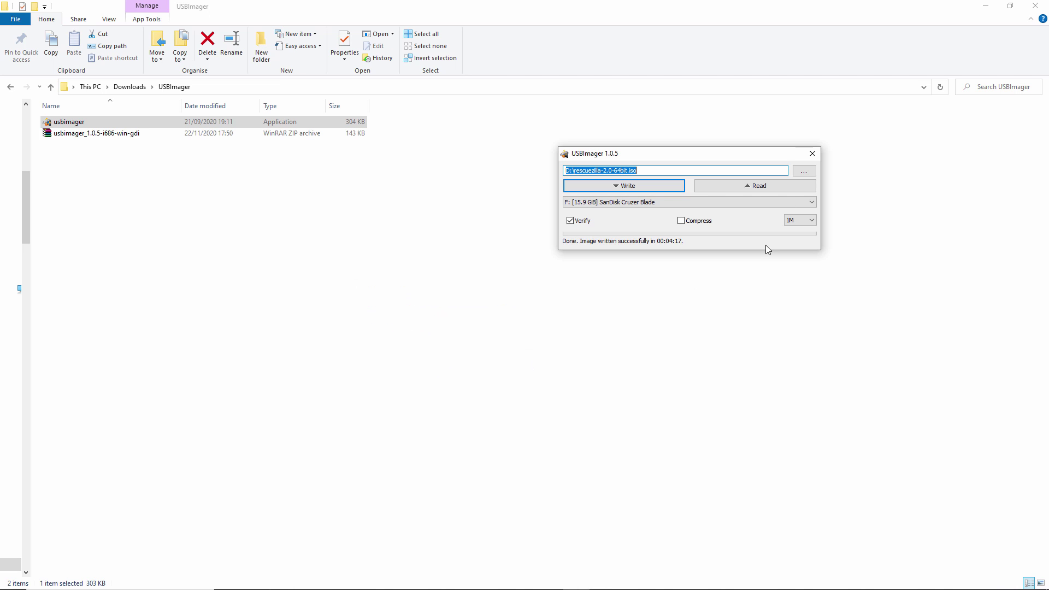
click(813, 154)
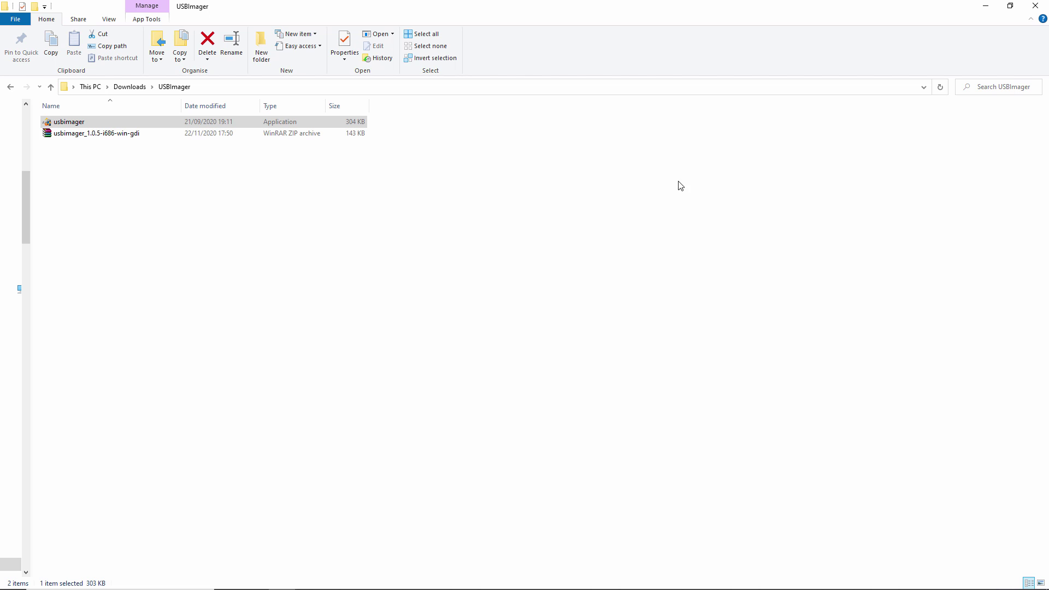
click(1035, 6)
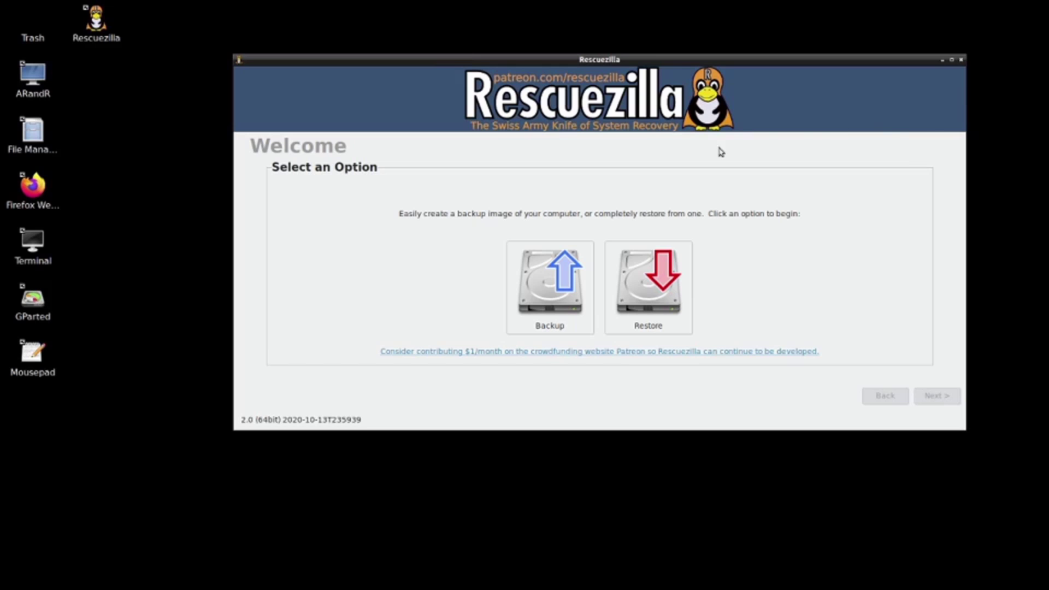
Choose Backup on the Rescuezilla Welcome screen.
click(563, 269)
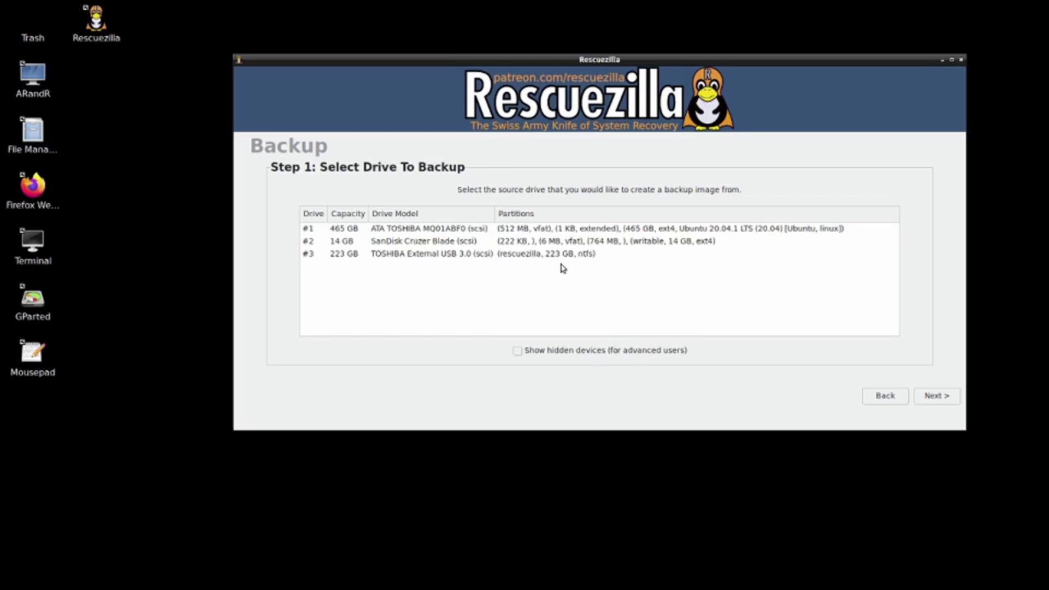
Select drive #1, the 465 GB ATA TOSHIBA, as the source and continue.
click(562, 229)
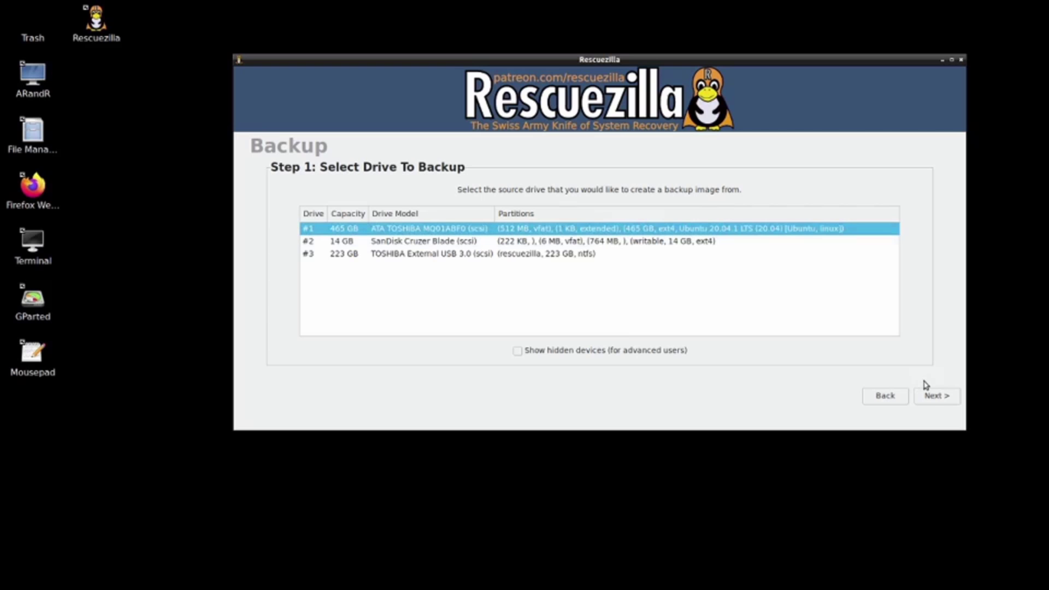
click(929, 403)
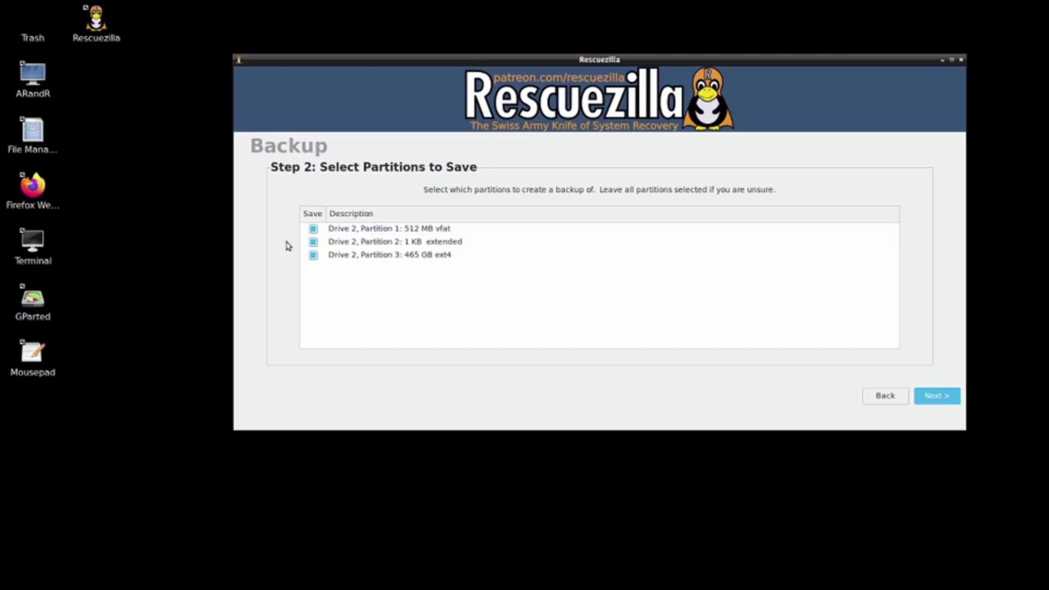
Keep Partitions 1, 2 and 3 all ticked for saving and continue to destination selection.
click(313, 233)
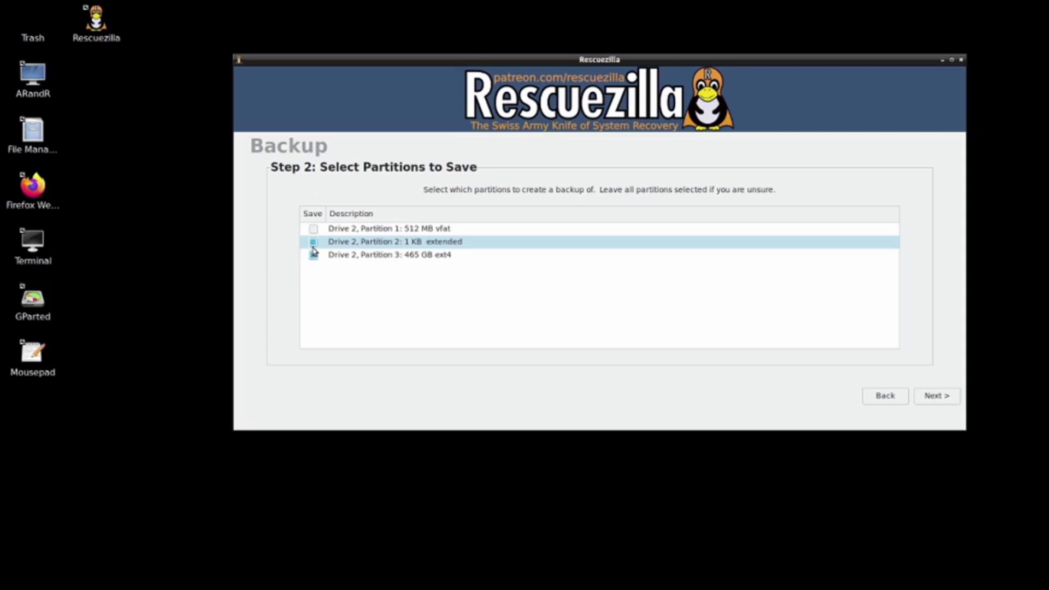
click(314, 240)
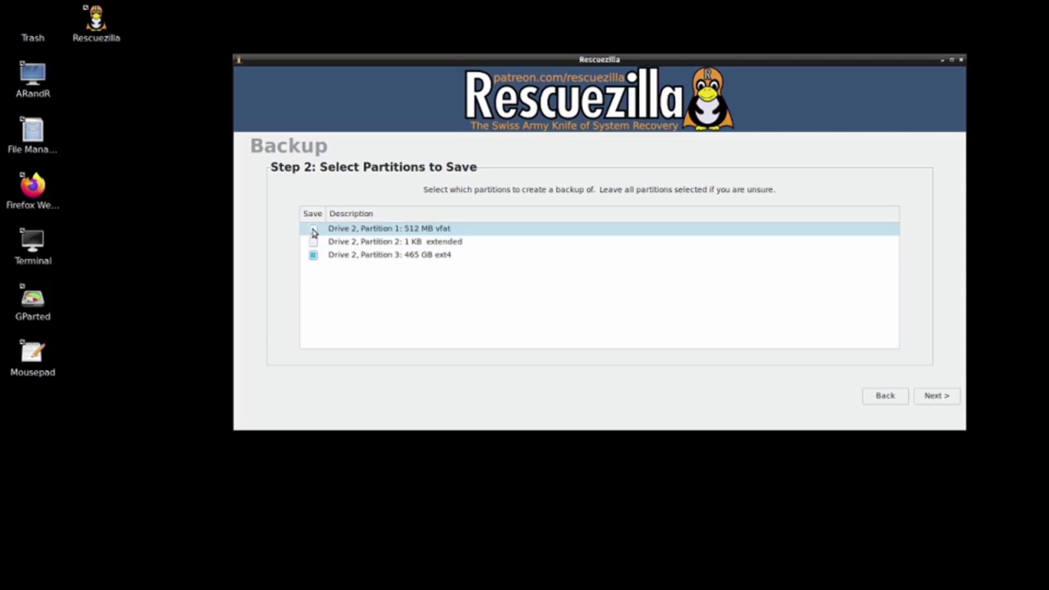
click(314, 232)
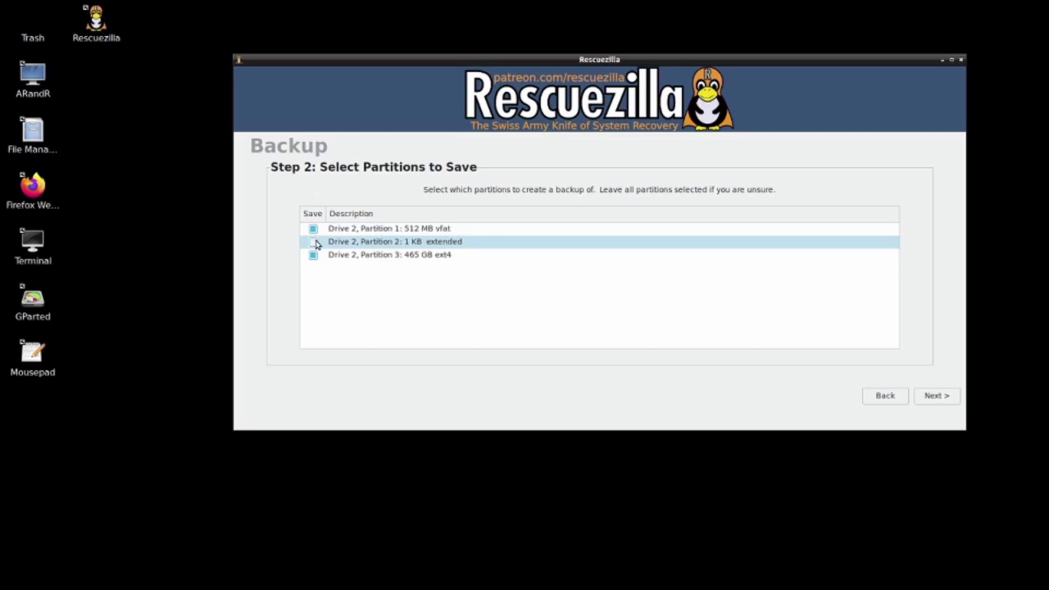
click(316, 242)
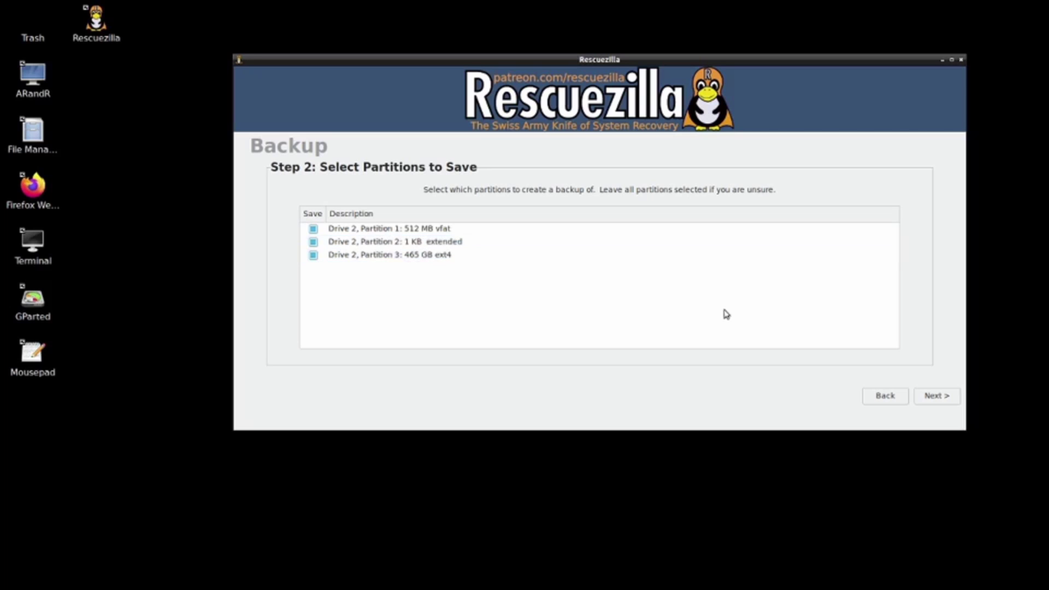
click(936, 397)
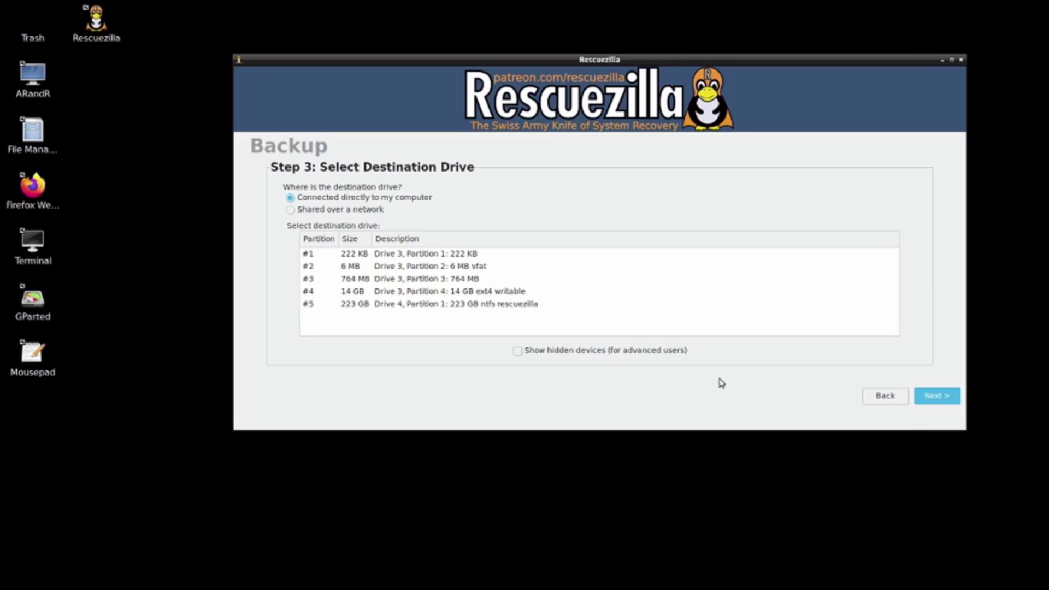
Pick the 223 GB ntfs rescuezilla partition as destination, keeping /mnt/backup as folder.
click(436, 309)
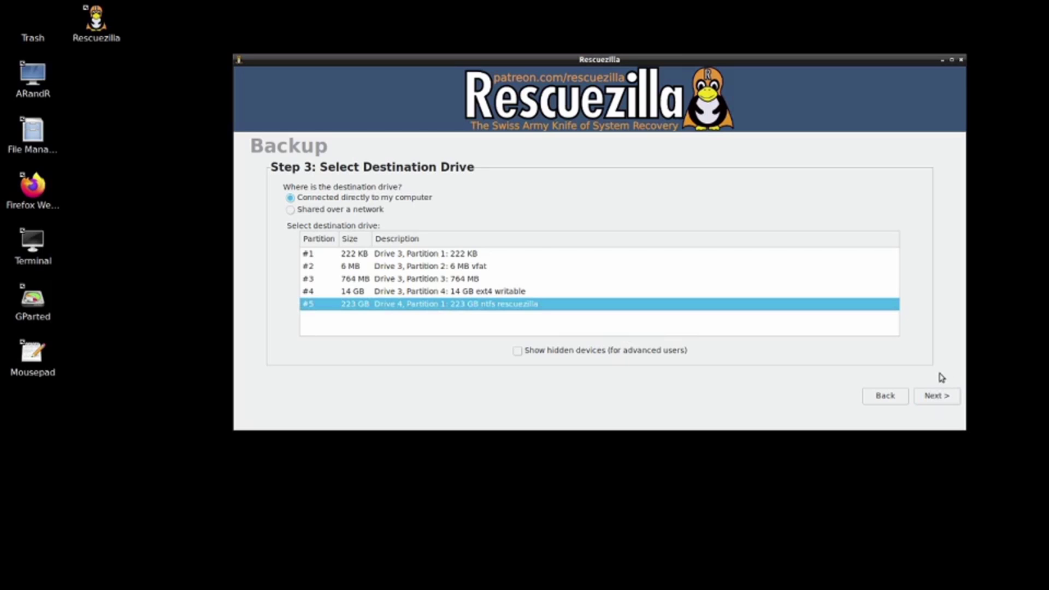
click(944, 398)
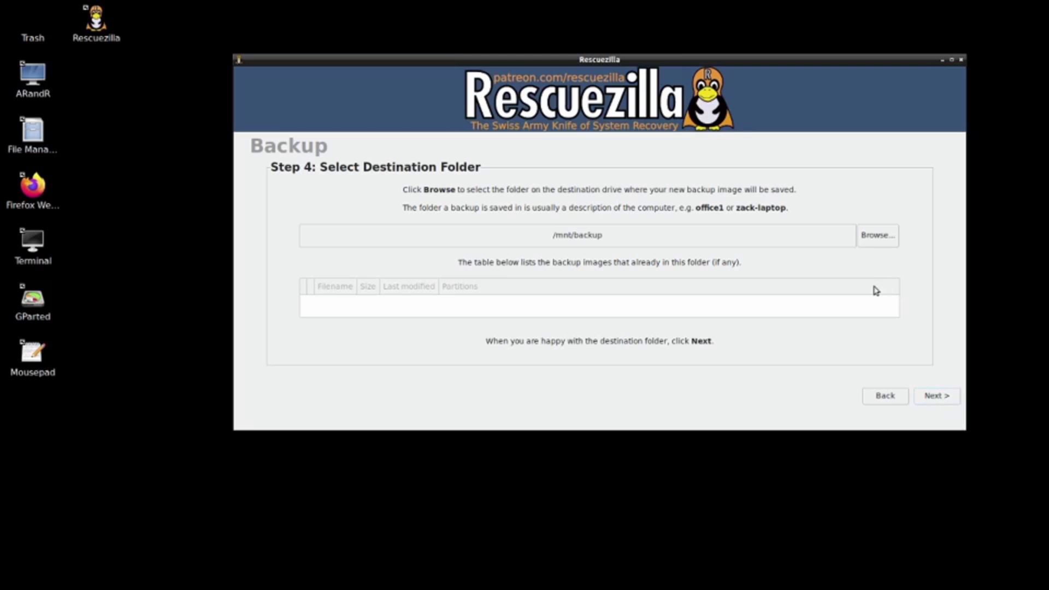
click(874, 236)
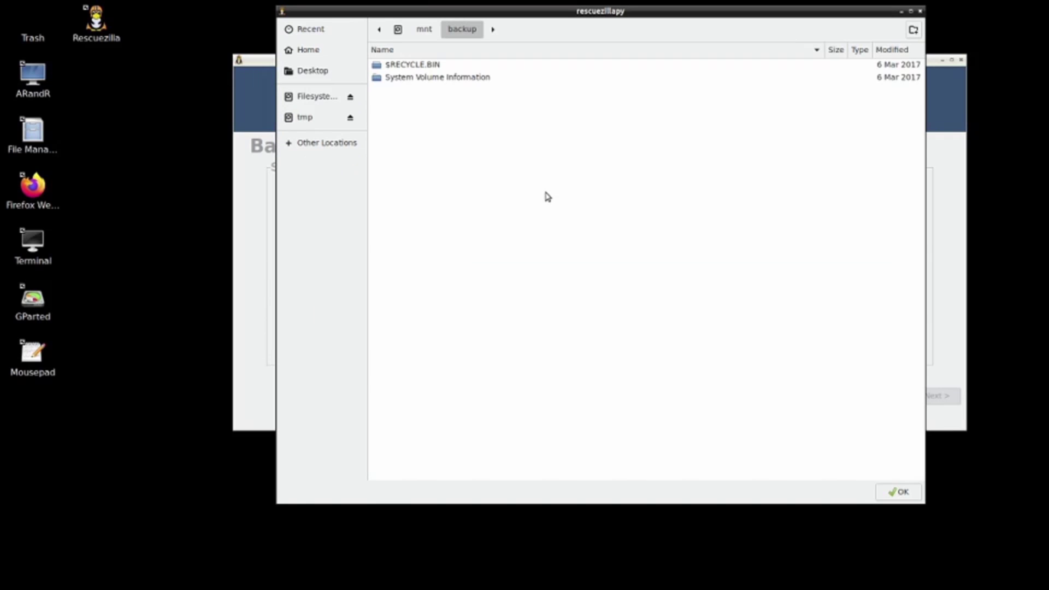
click(920, 10)
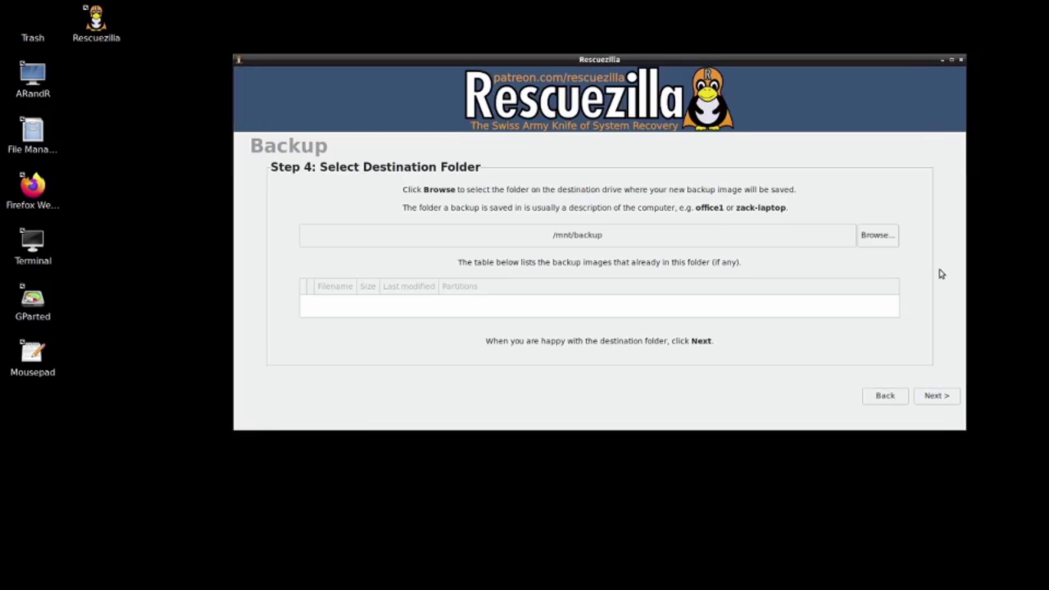
click(933, 395)
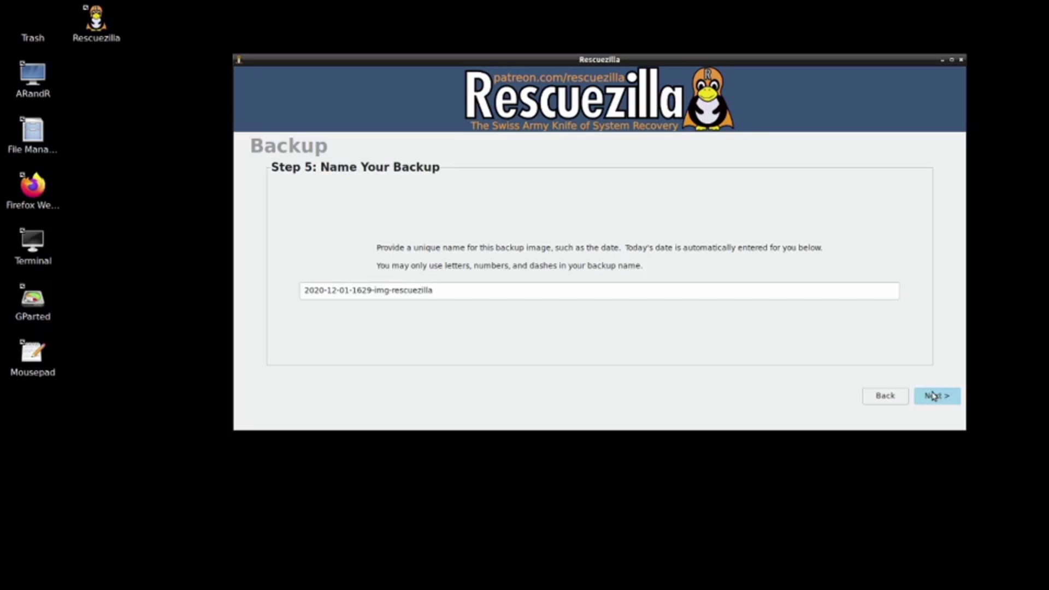
click(934, 396)
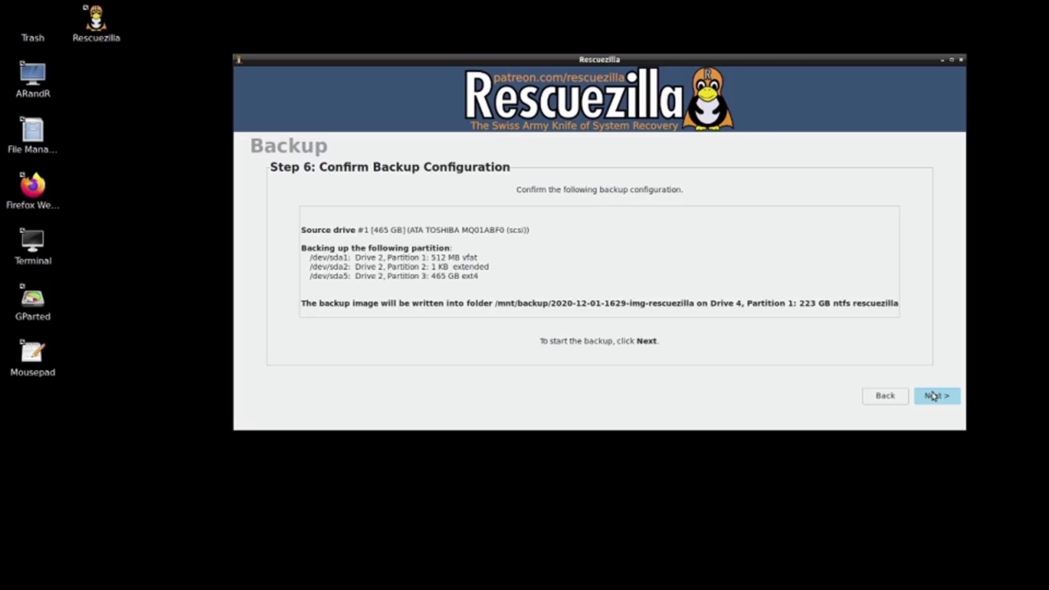
click(933, 396)
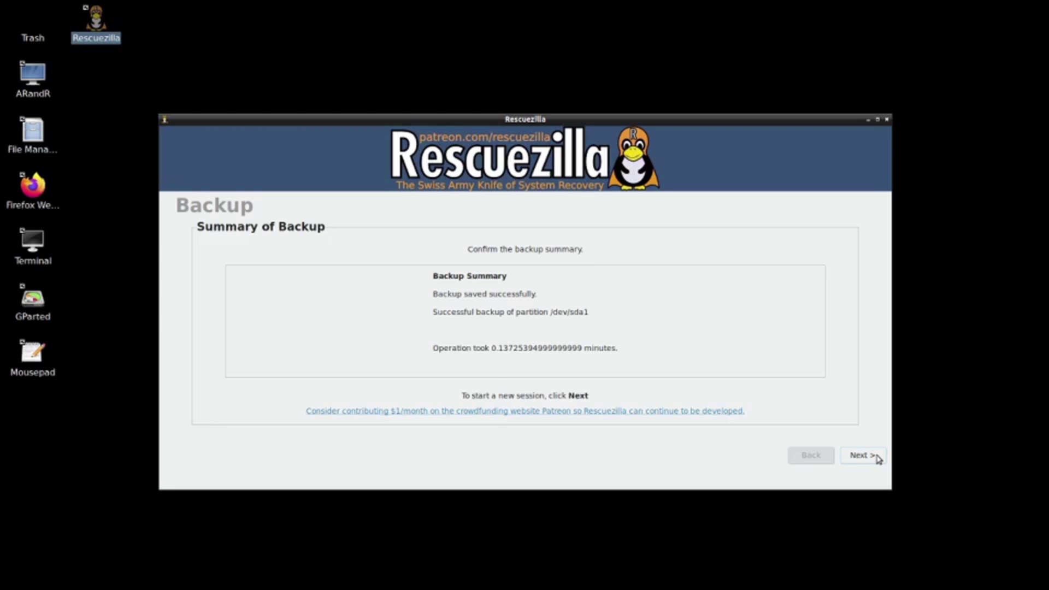
Leave the backup summary for a new session and choose Restore on the Welcome page.
click(863, 455)
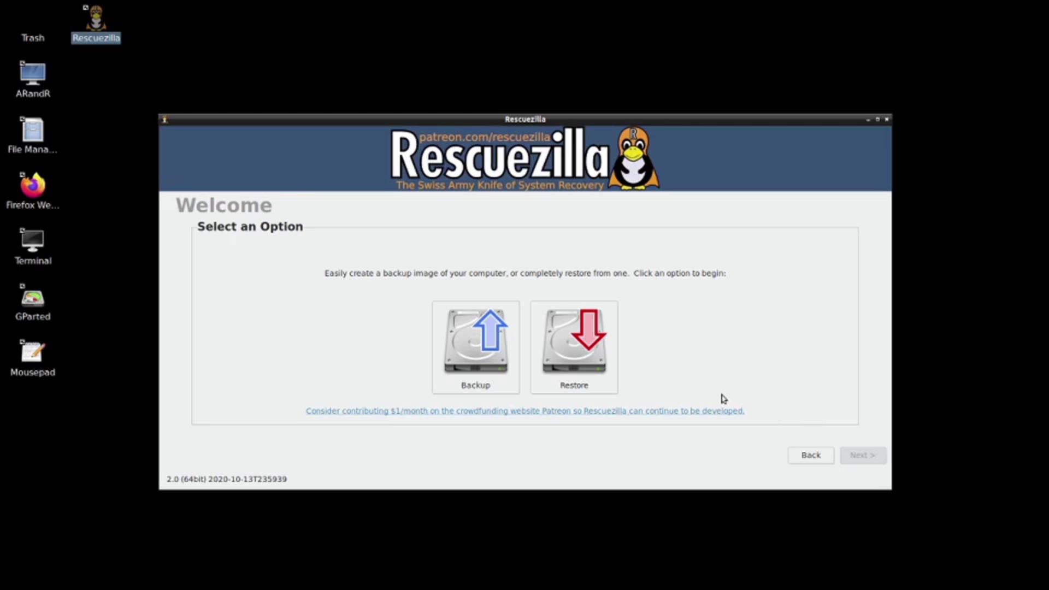
click(537, 347)
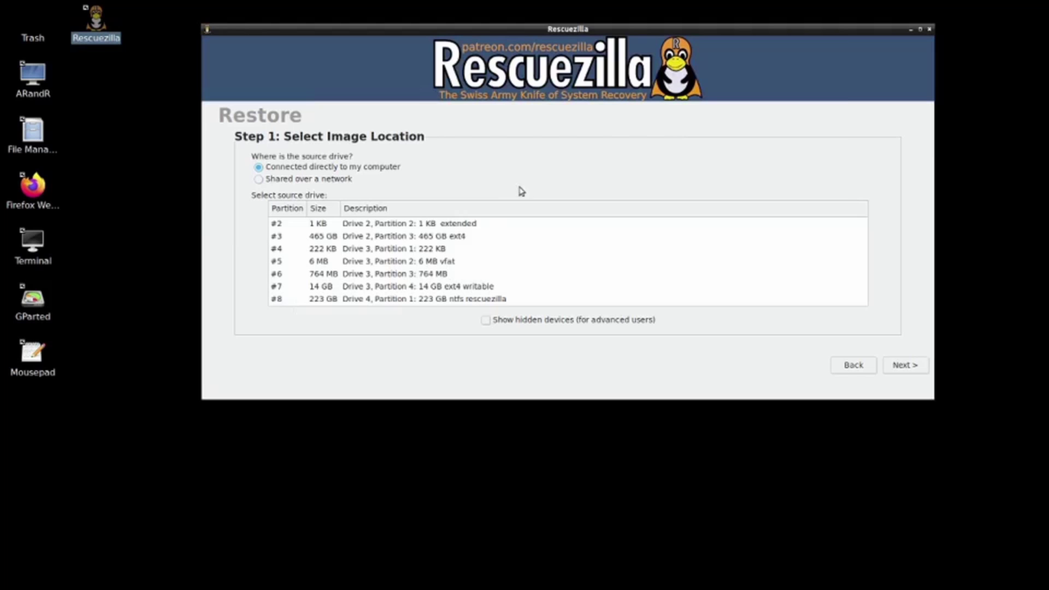
click(455, 228)
click(448, 275)
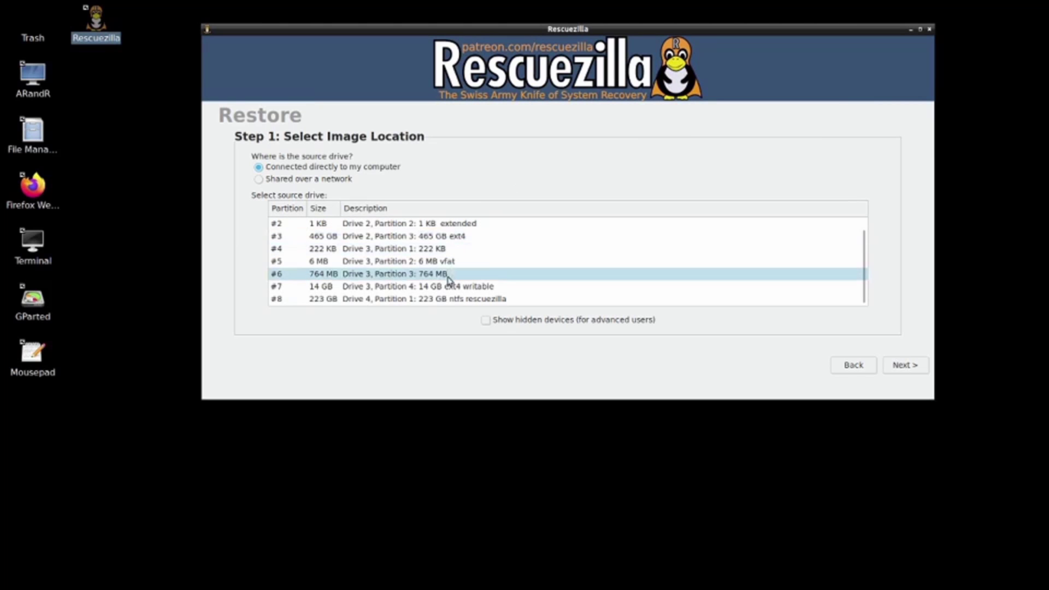
click(466, 301)
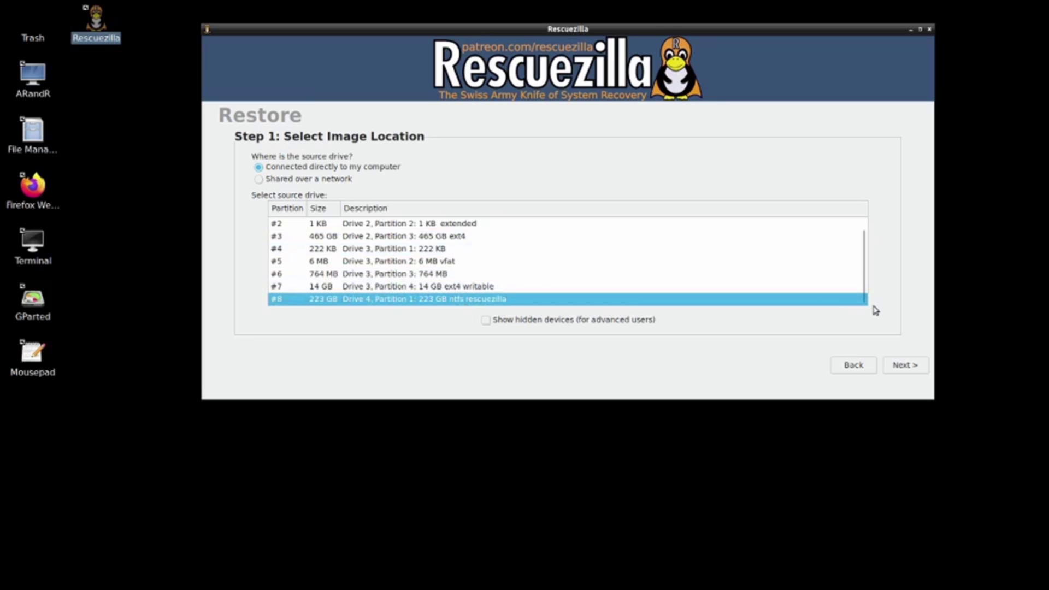
click(907, 371)
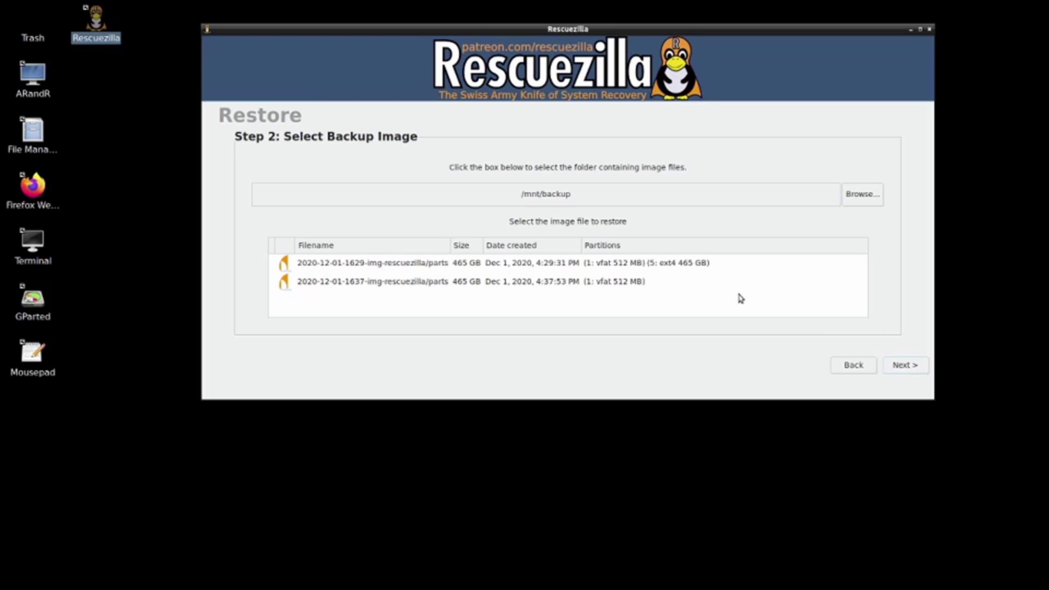
click(689, 282)
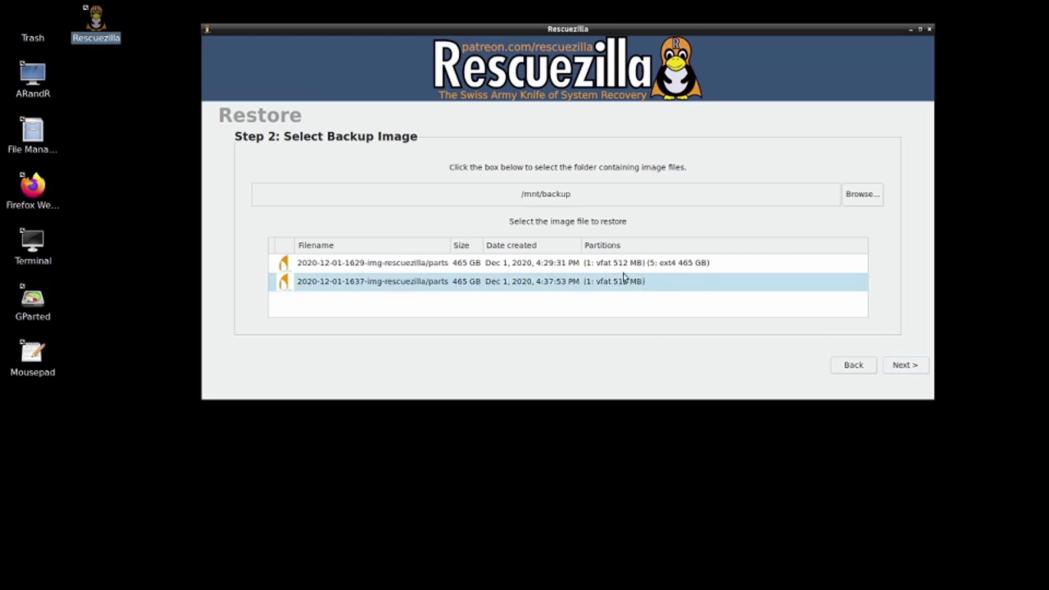
click(575, 281)
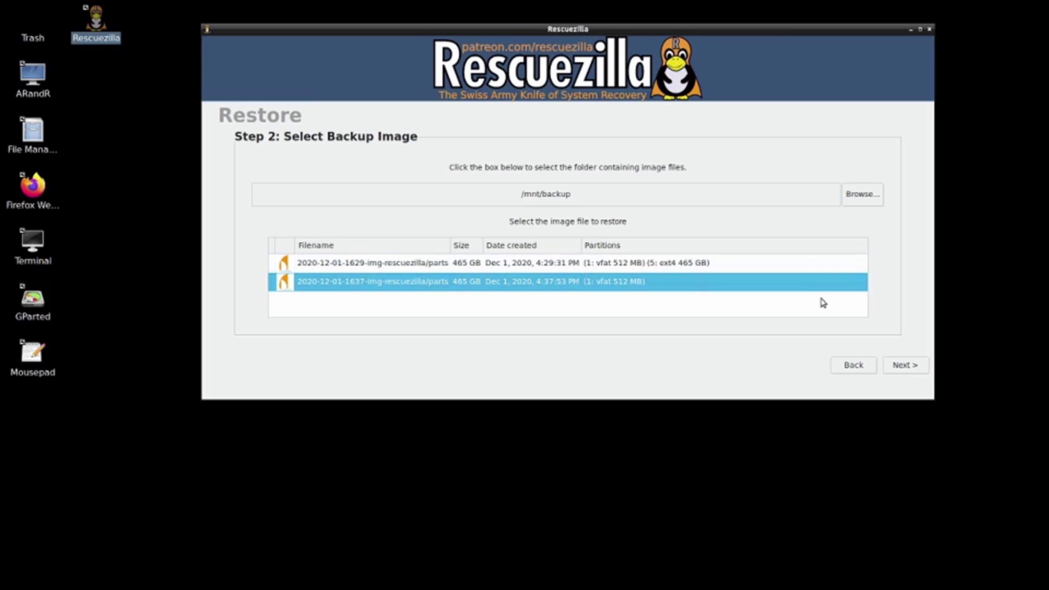
click(911, 369)
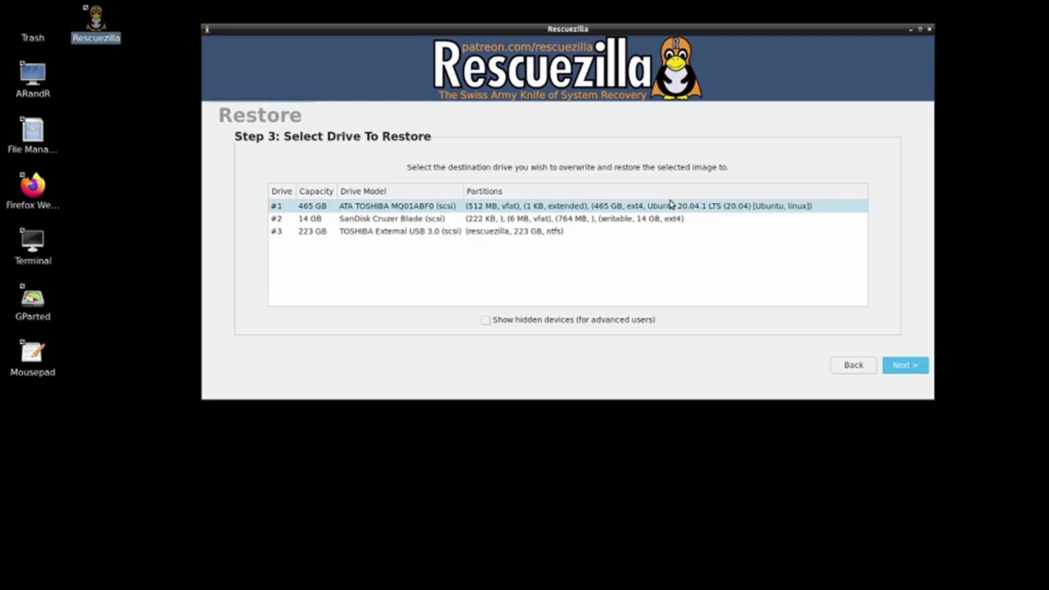
Restore to the 465 GB ATA TOSHIBA drive, keeping sda1 and partition-table overwriting.
click(671, 205)
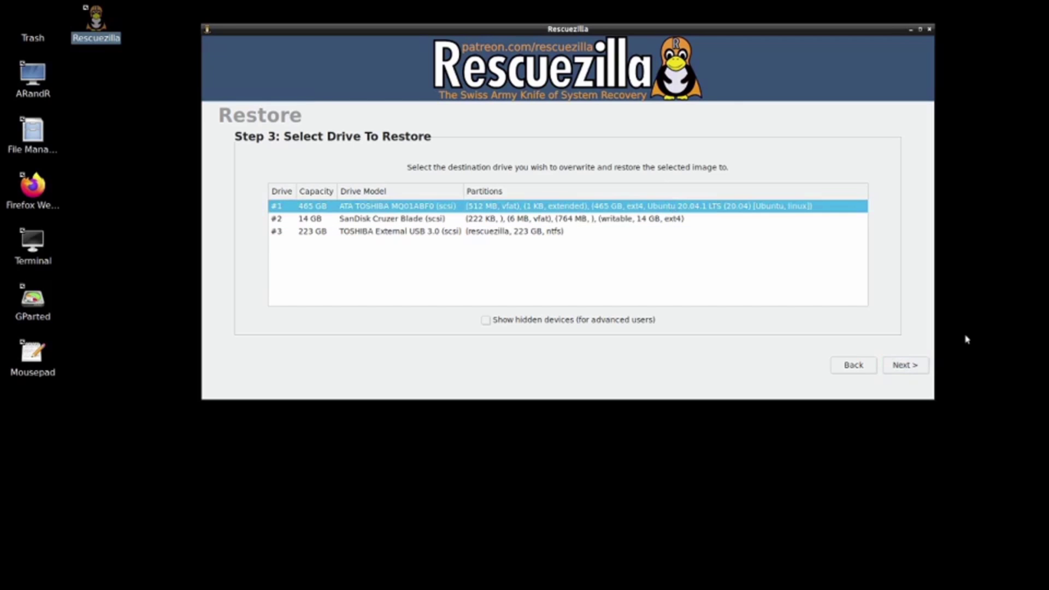
click(917, 366)
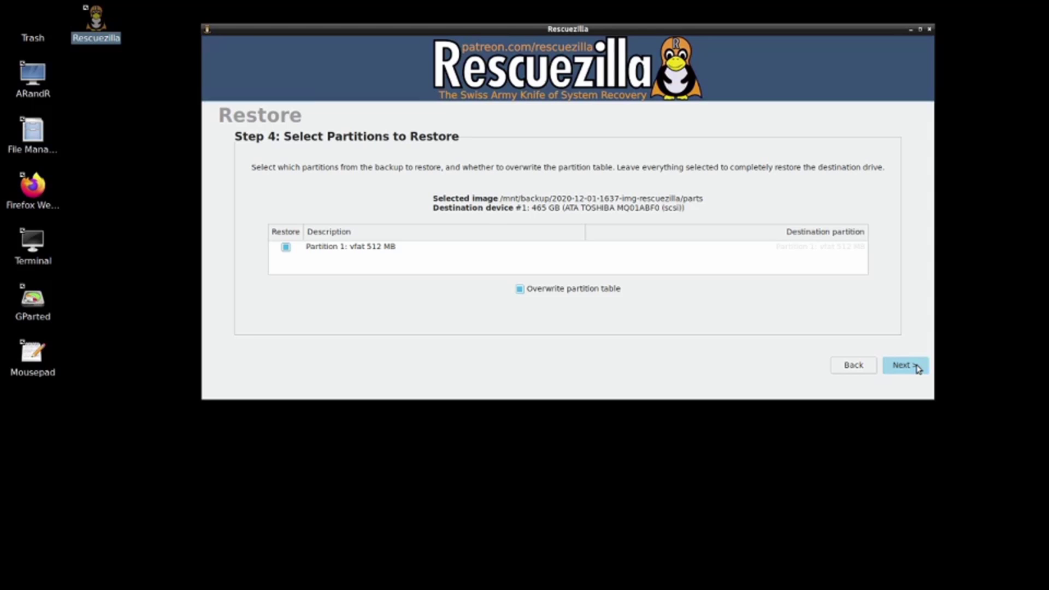
click(917, 367)
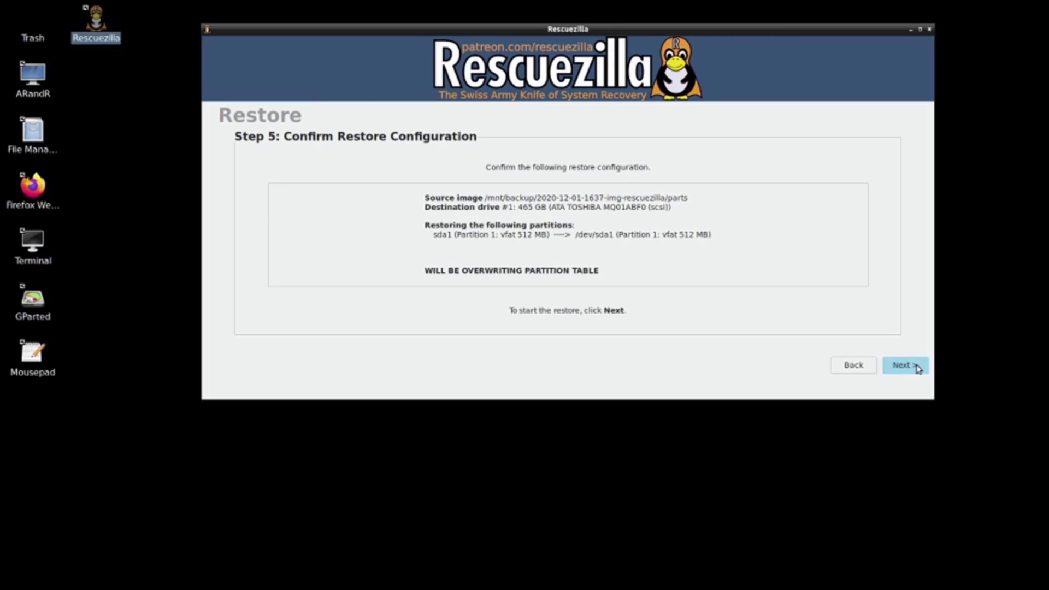
Start the restore and accept the warning to overwrite /dev/sda with the backup.
click(910, 369)
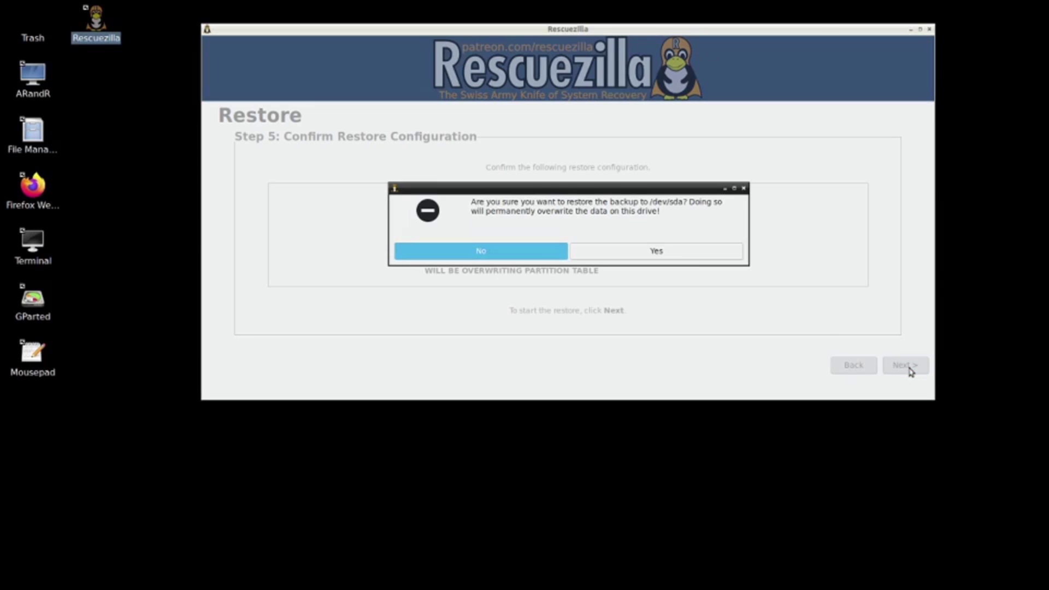
click(678, 250)
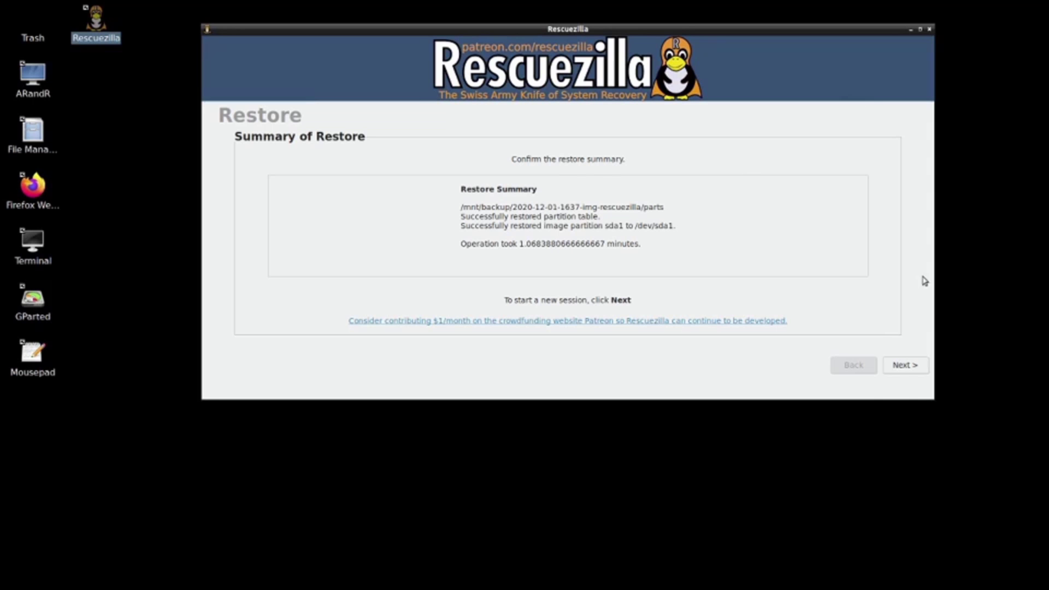
Close the restore summary and return to Rescuezilla's Welcome page for a new session.
click(906, 371)
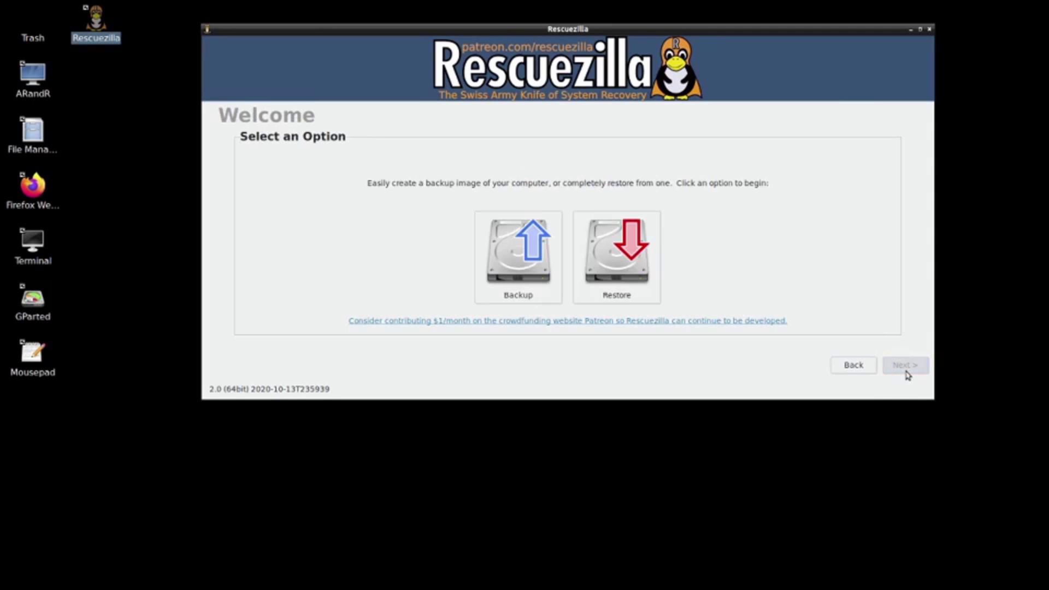